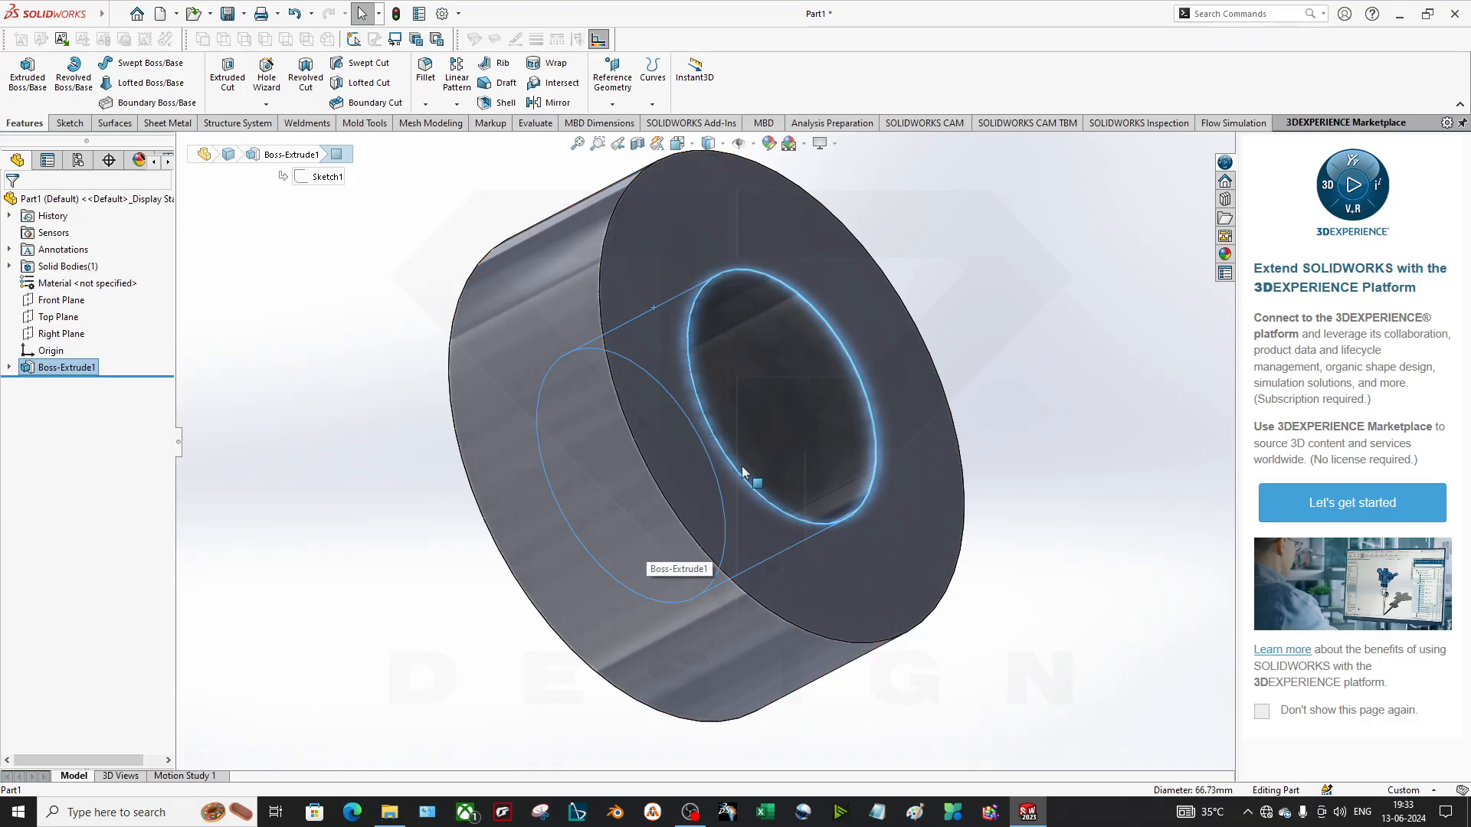
# Inspect the hollow cylinder and its bore from both sides.
pyautogui.moveTo(619, 278); pyautogui.dragTo(644, 410, button='middle')
pyautogui.moveTo(1069, 494); pyautogui.dragTo(1153, 431, button='middle')
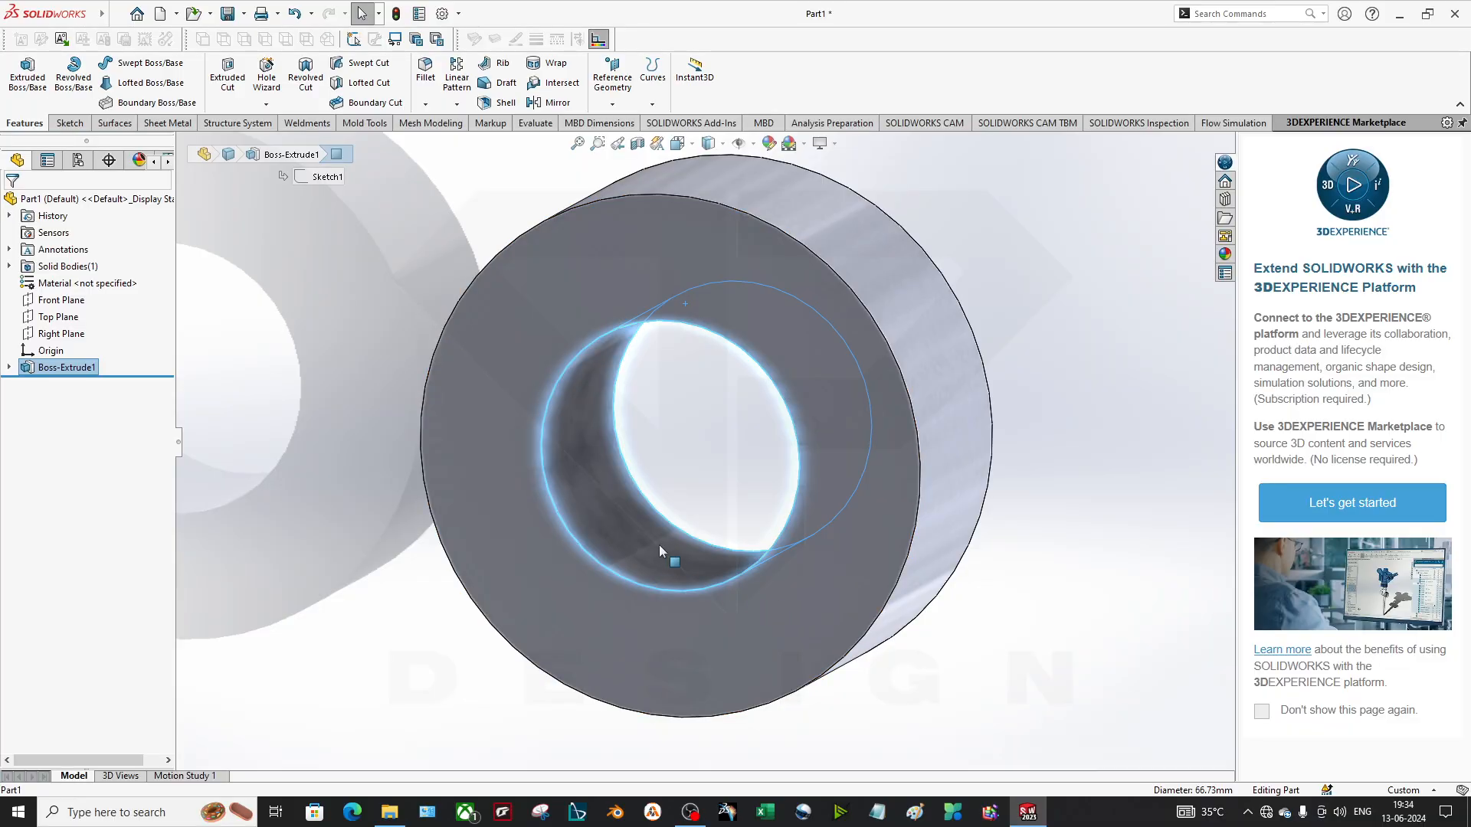
pyautogui.moveTo(659, 545); pyautogui.dragTo(722, 507, button='middle')
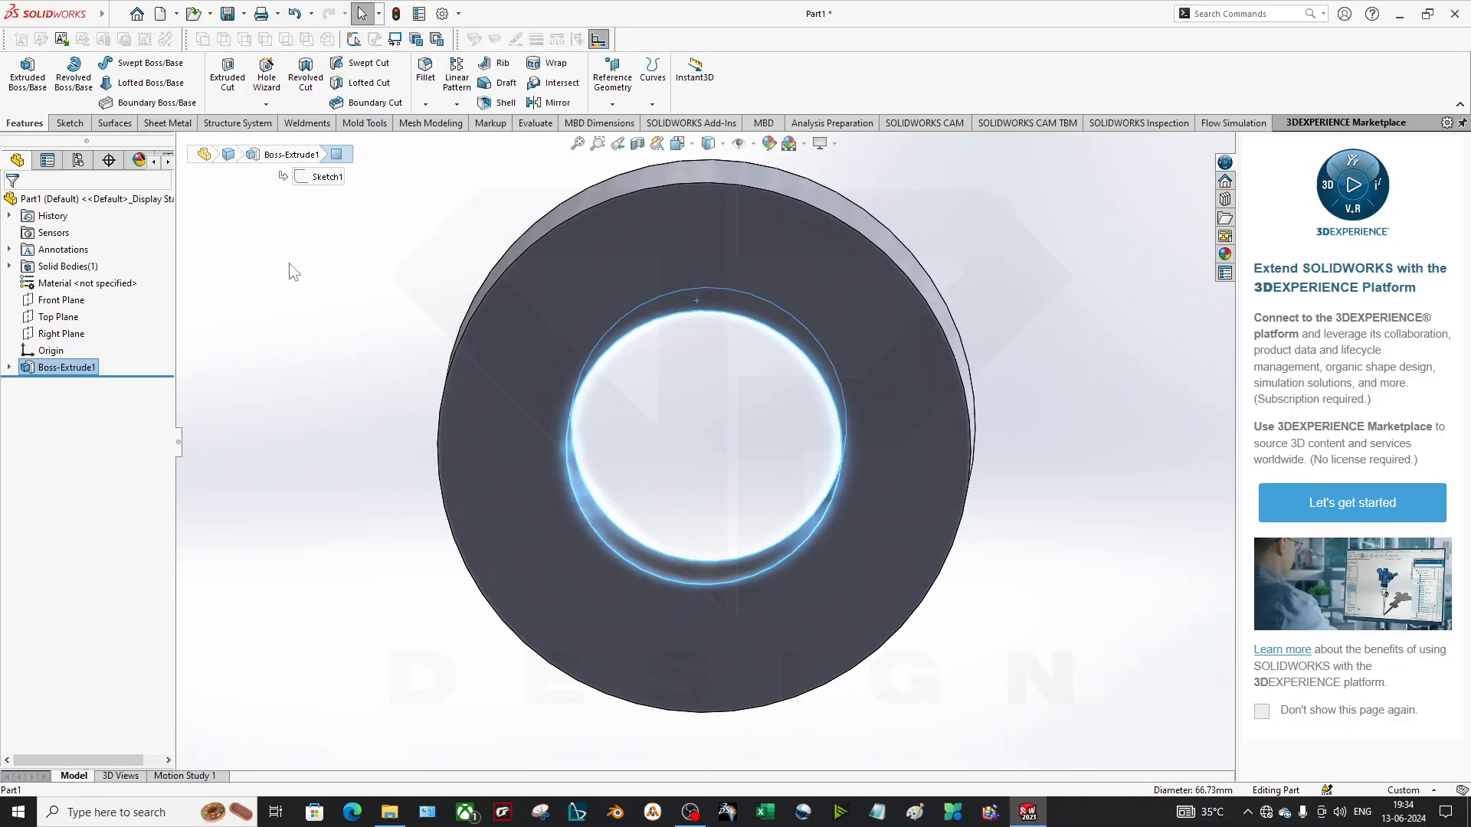
pyautogui.click(337, 320)
pyautogui.moveTo(319, 312); pyautogui.dragTo(460, 444, button='middle')
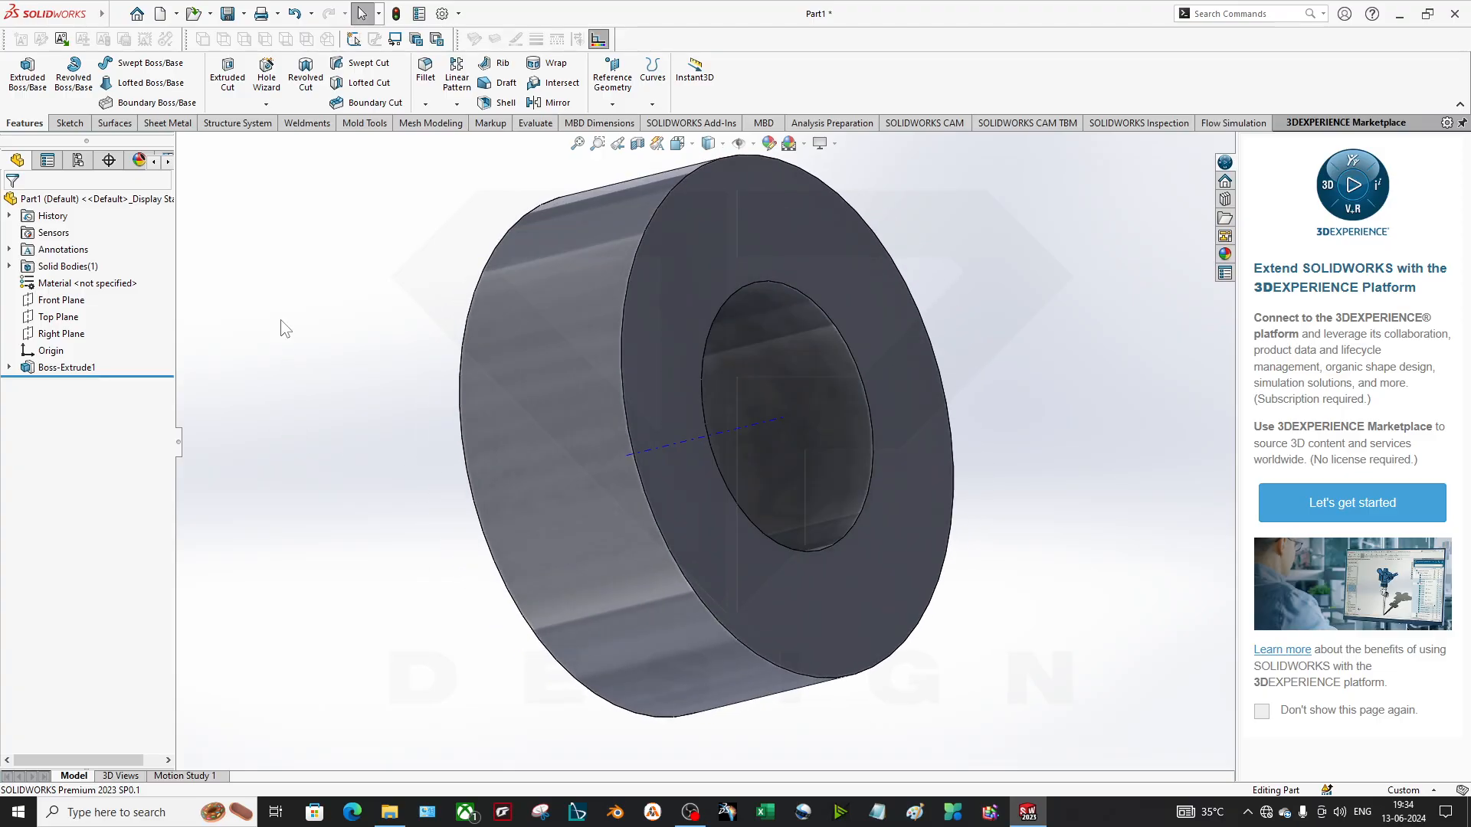
pyautogui.click(159, 13)
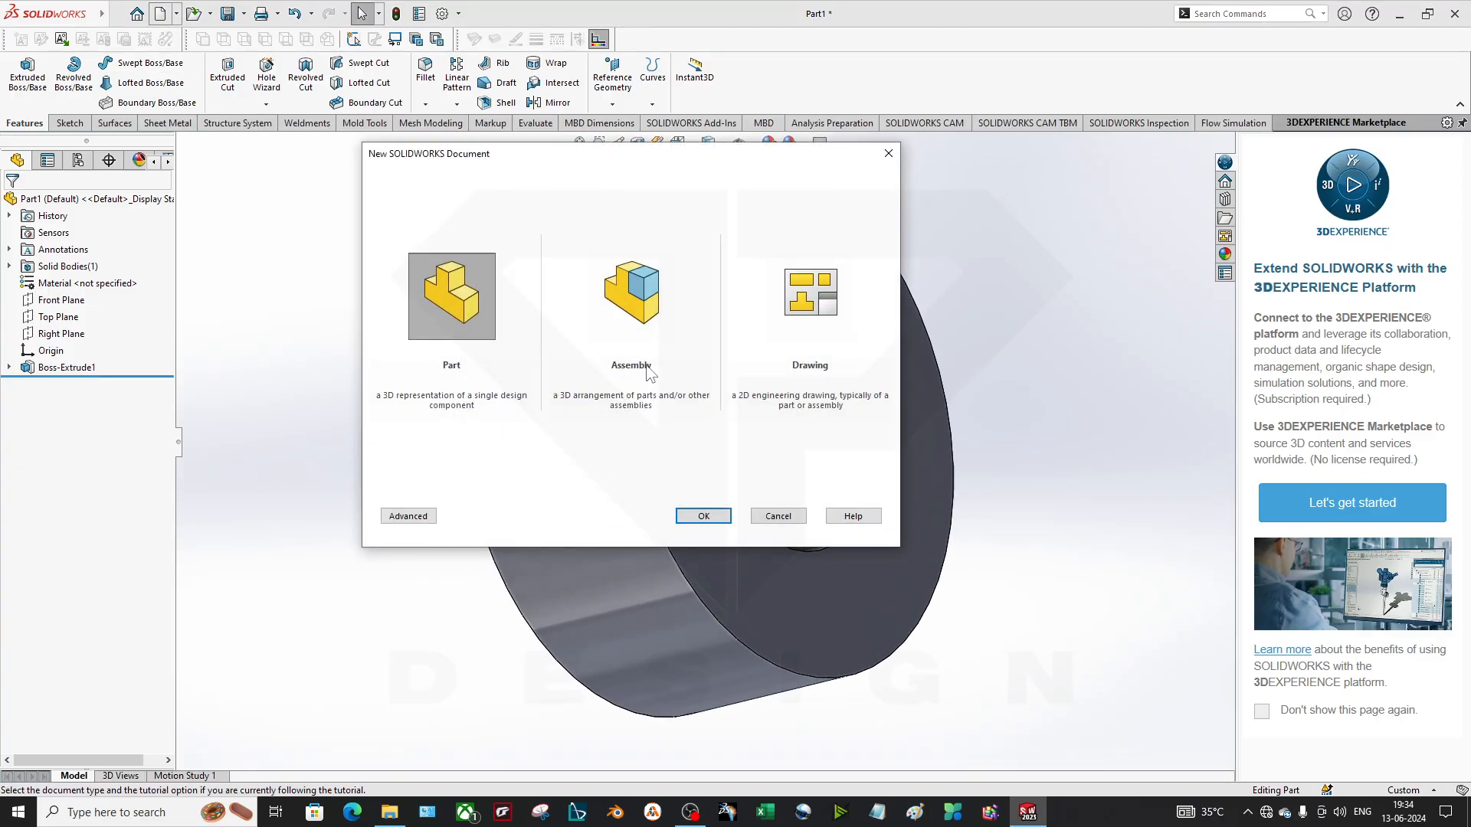
pyautogui.click(777, 515)
pyautogui.moveTo(502, 594); pyautogui.dragTo(443, 526, button='middle')
# Make a drawing from the current part, choosing to save the part and insert it.
pyautogui.click(178, 13)
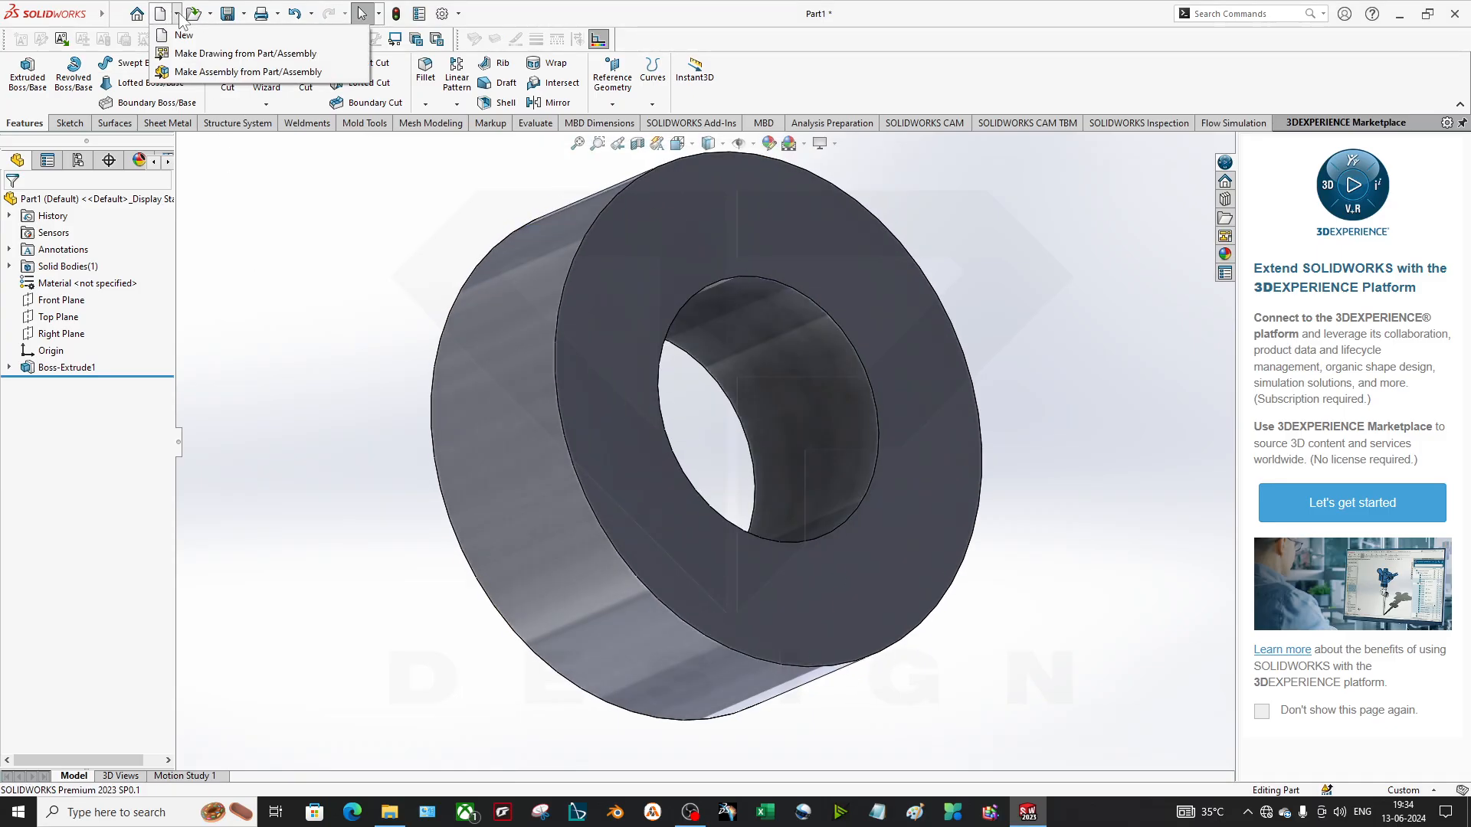
pyautogui.click(186, 58)
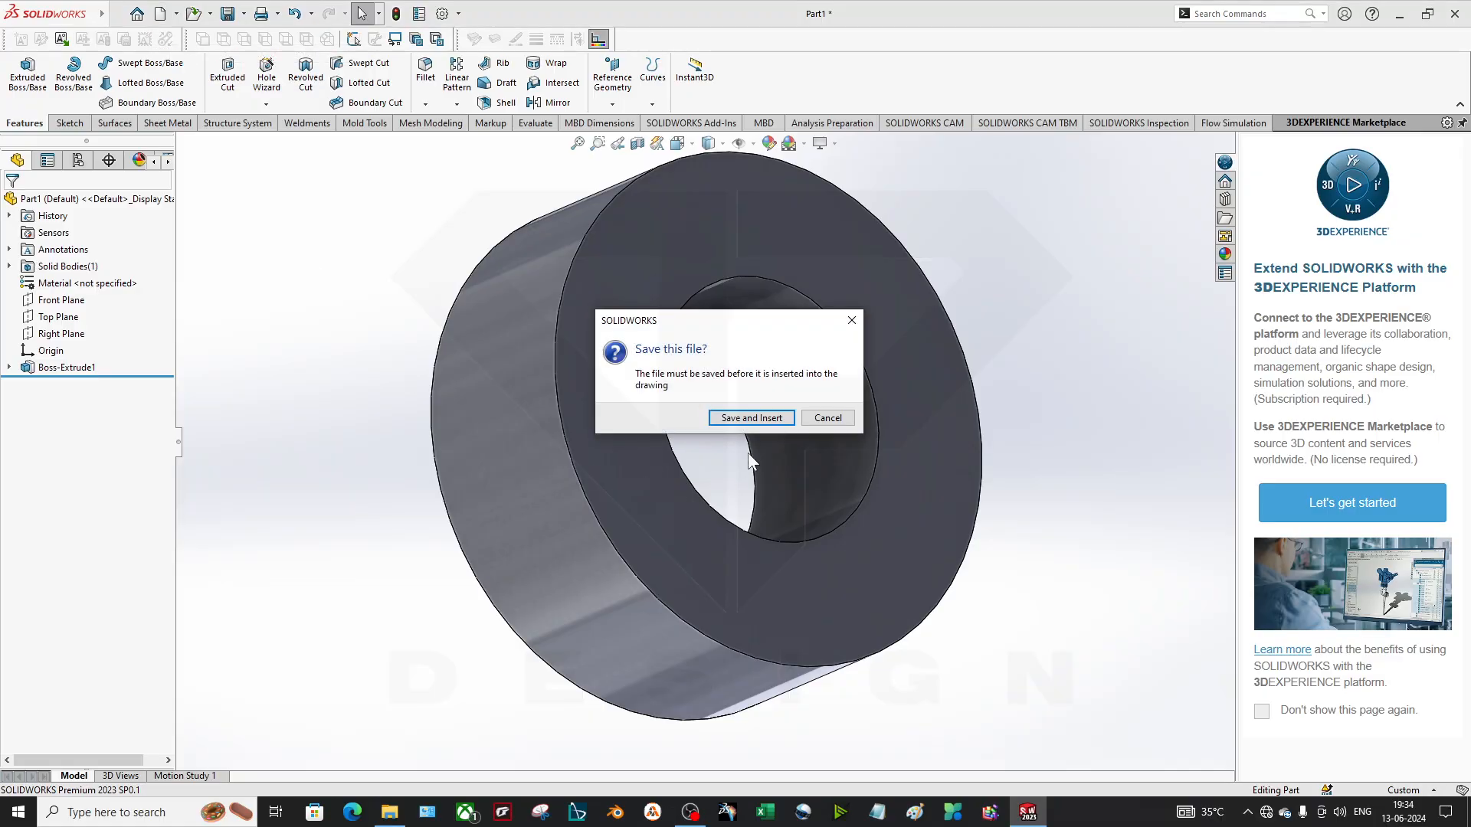
pyautogui.click(764, 426)
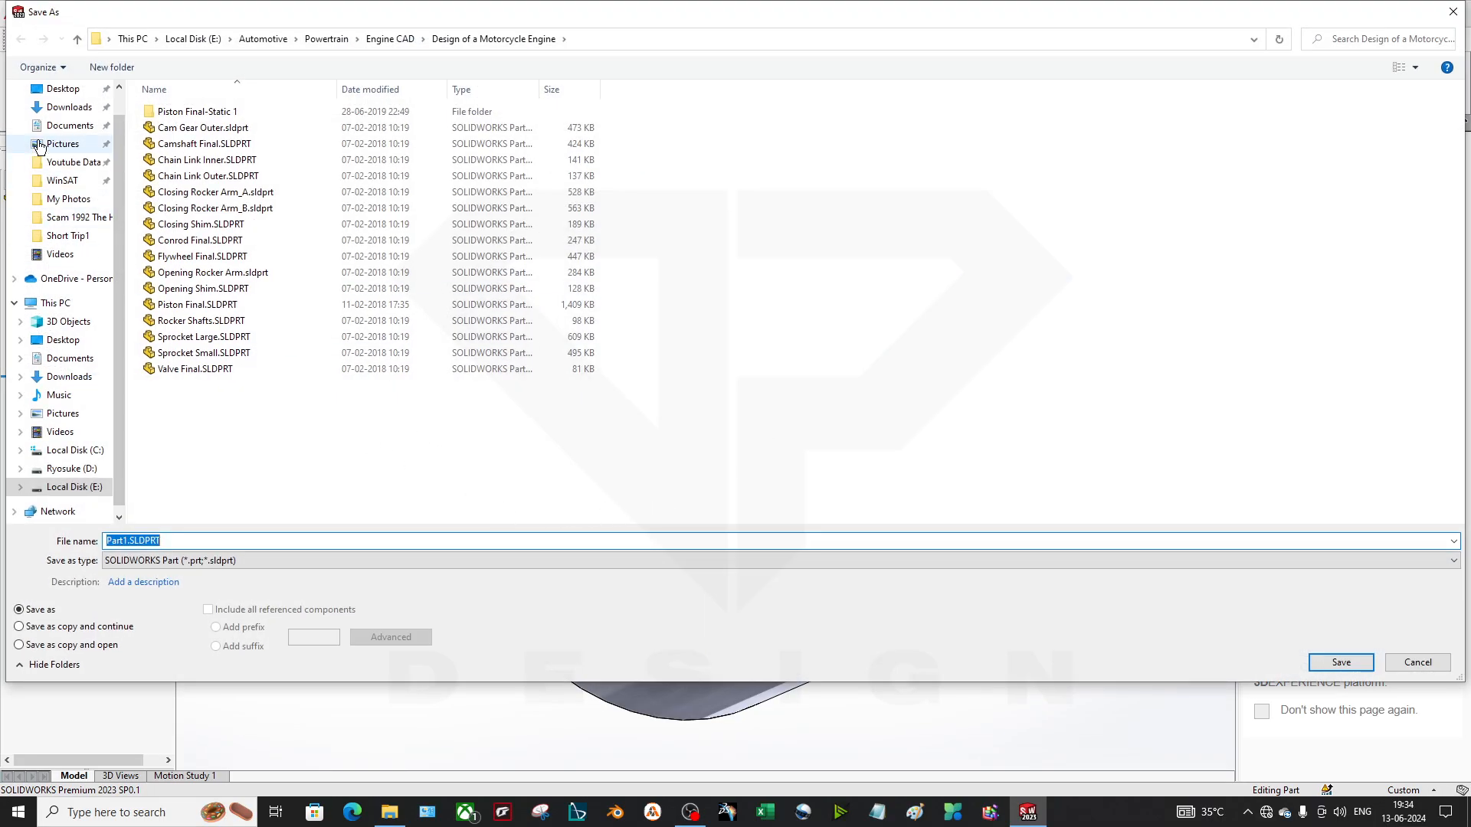
# Save the part as 11111 in the desktop's Trash folder and accept an A4 (ANSI) Landscape sheet for the drawing.
pyautogui.scroll(1, 74, 165)
pyautogui.click(63, 119)
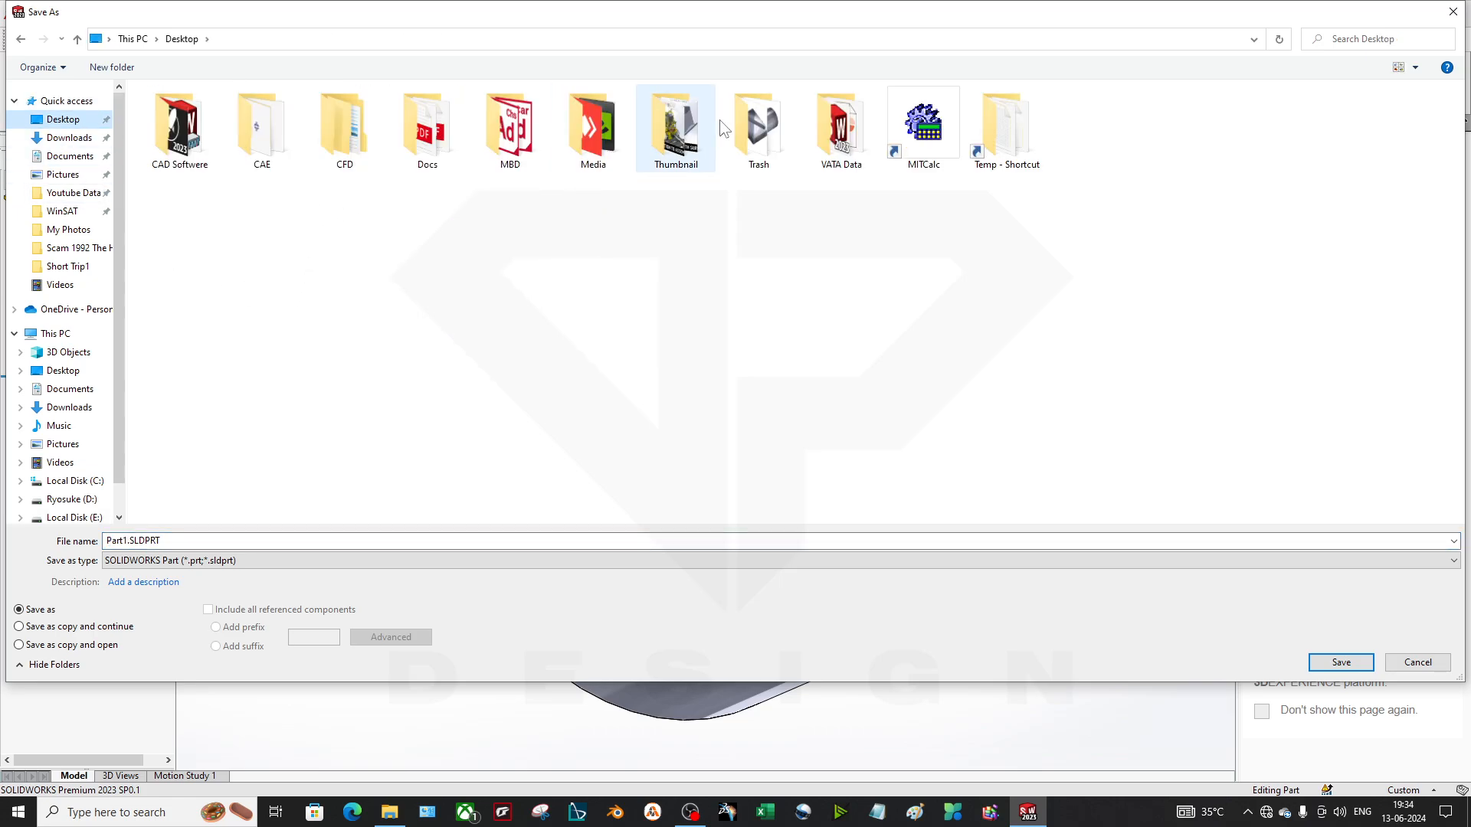
pyautogui.doubleClick(739, 154)
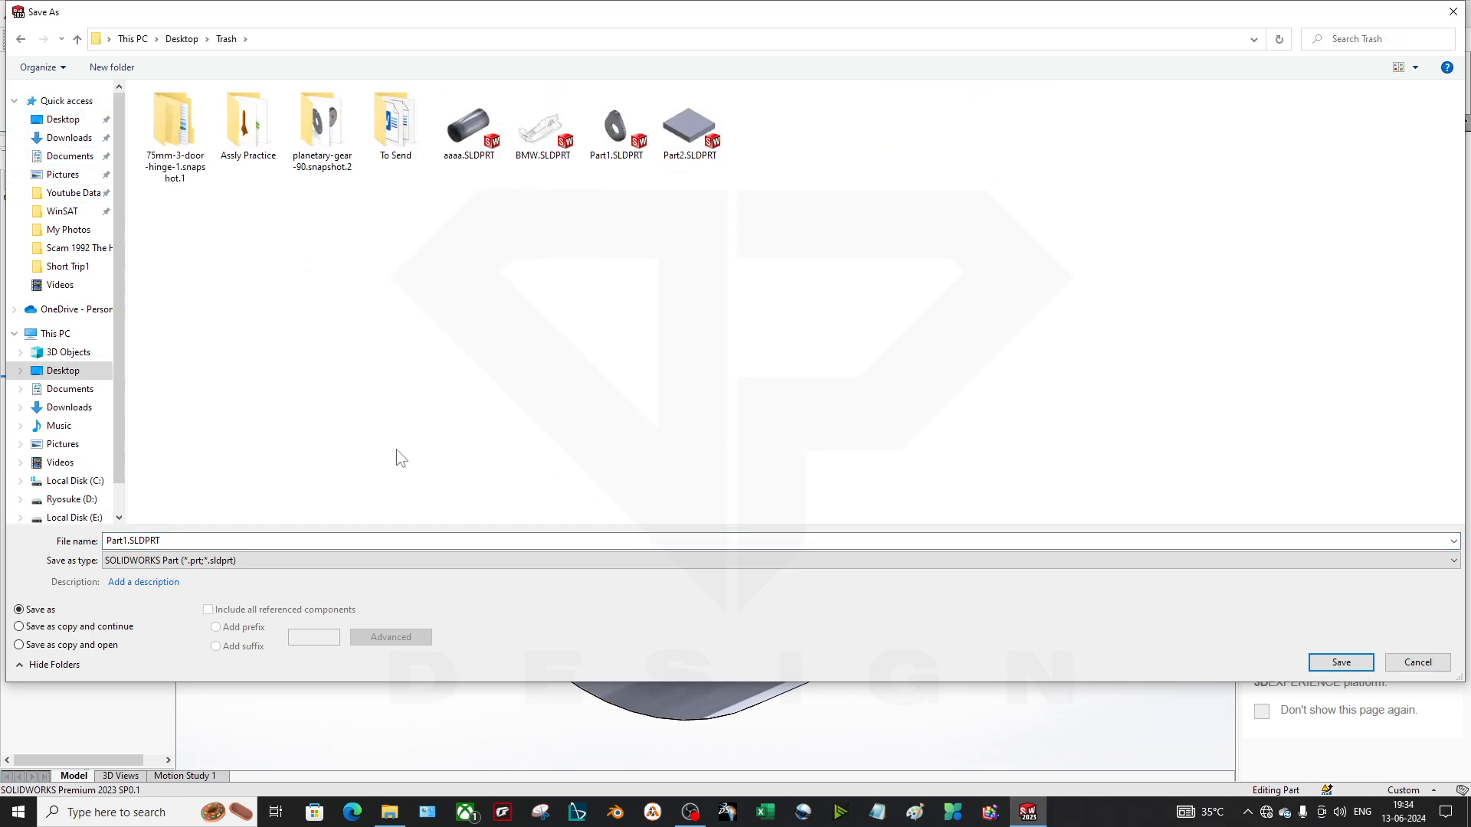
pyautogui.click(318, 543)
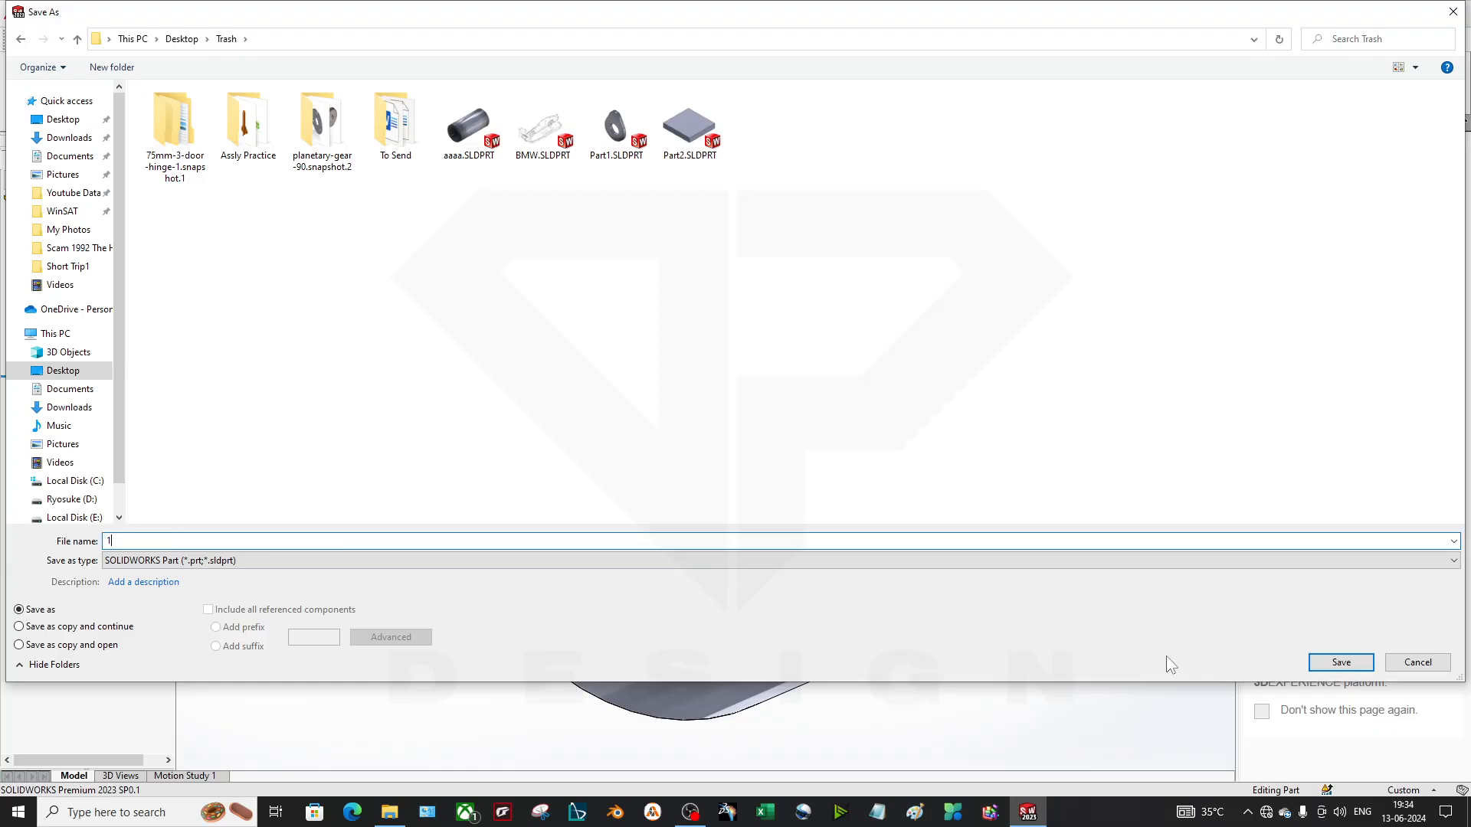
pyautogui.click(1344, 664)
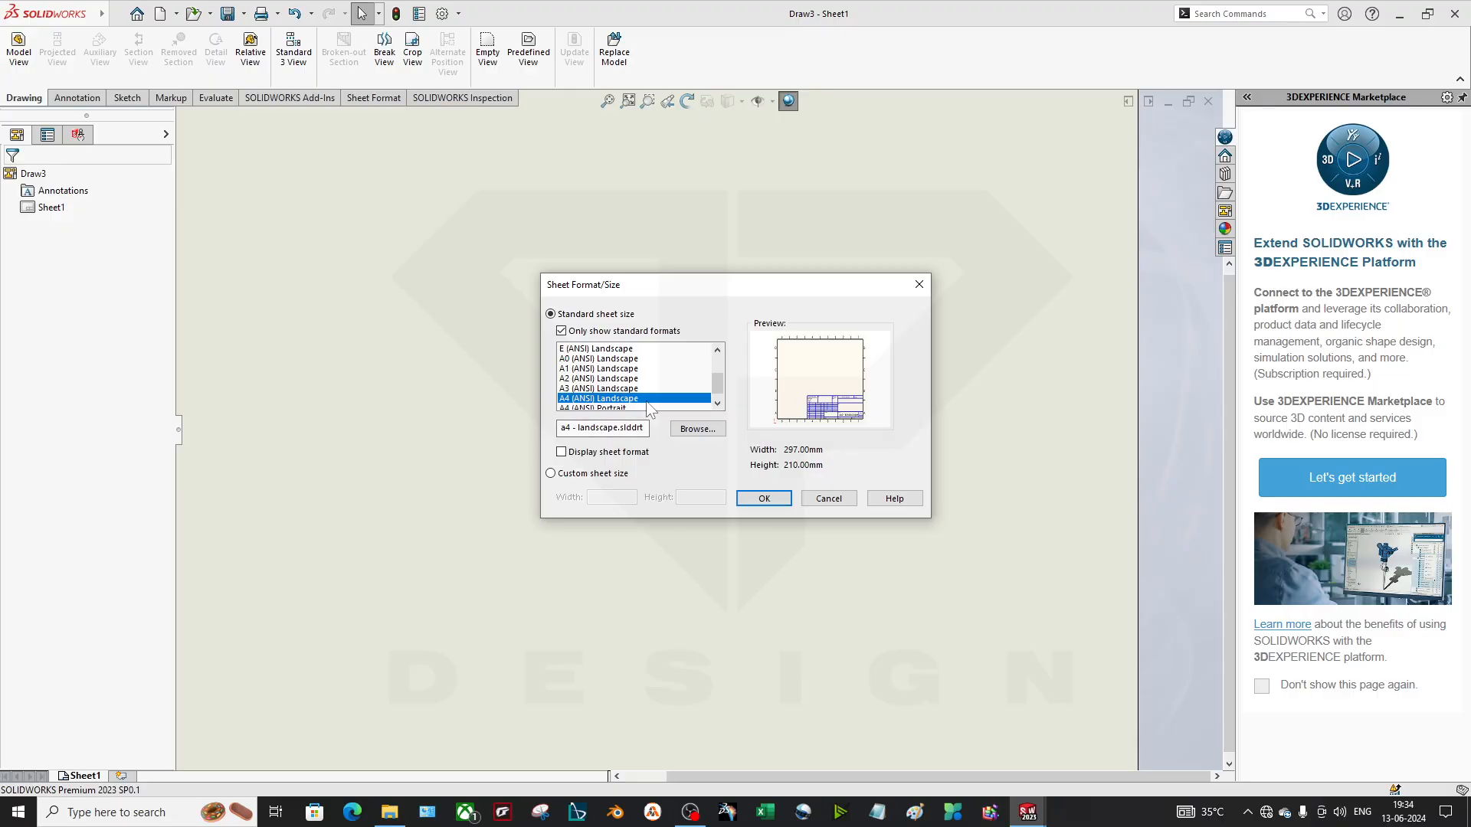
pyautogui.click(764, 497)
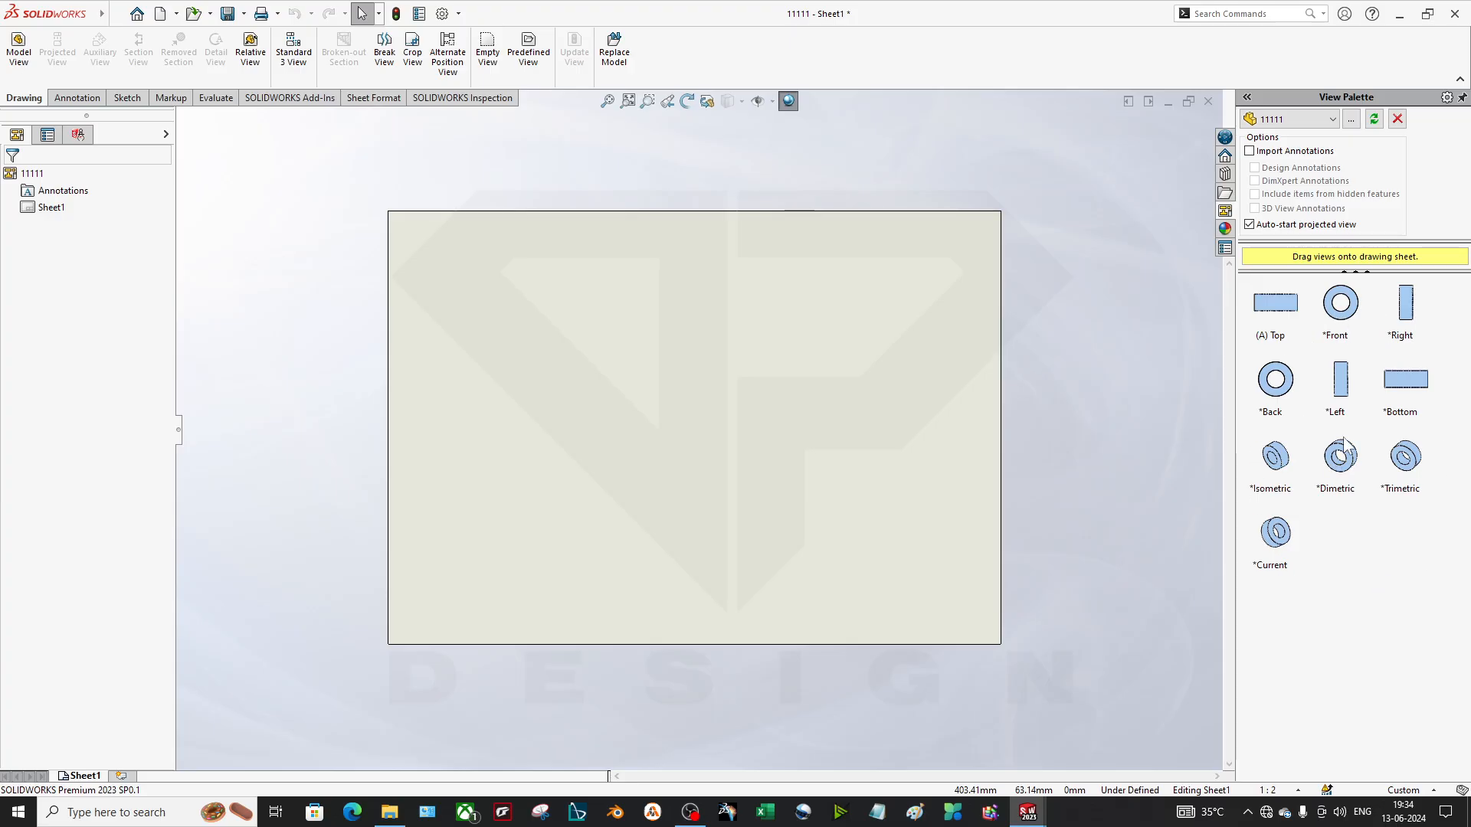
# Place the Front view near the middle of the sheet with a projected side view to its right.
pyautogui.moveTo(1350, 331); pyautogui.dragTo(666, 393)
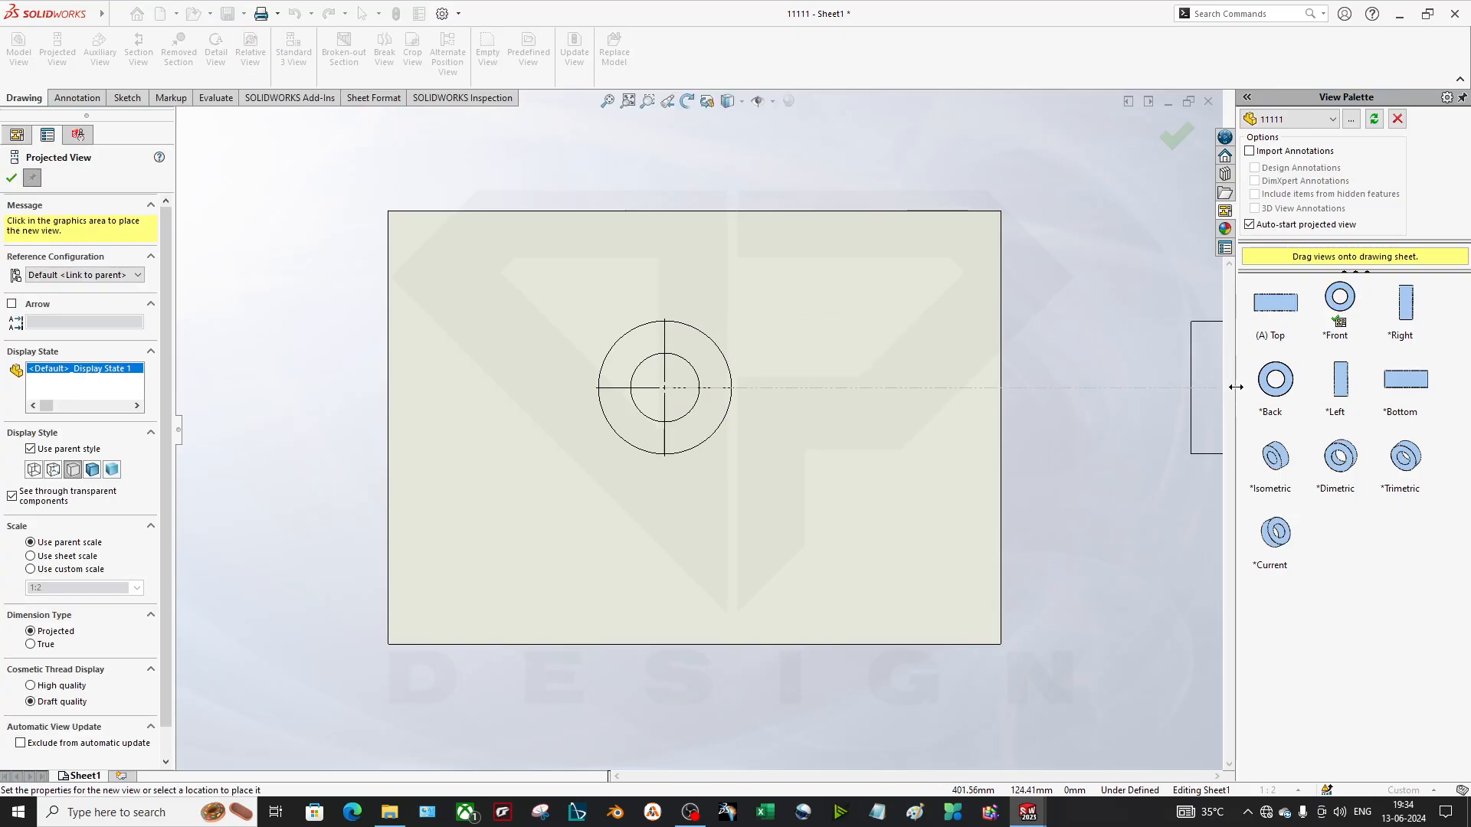
pyautogui.click(835, 405)
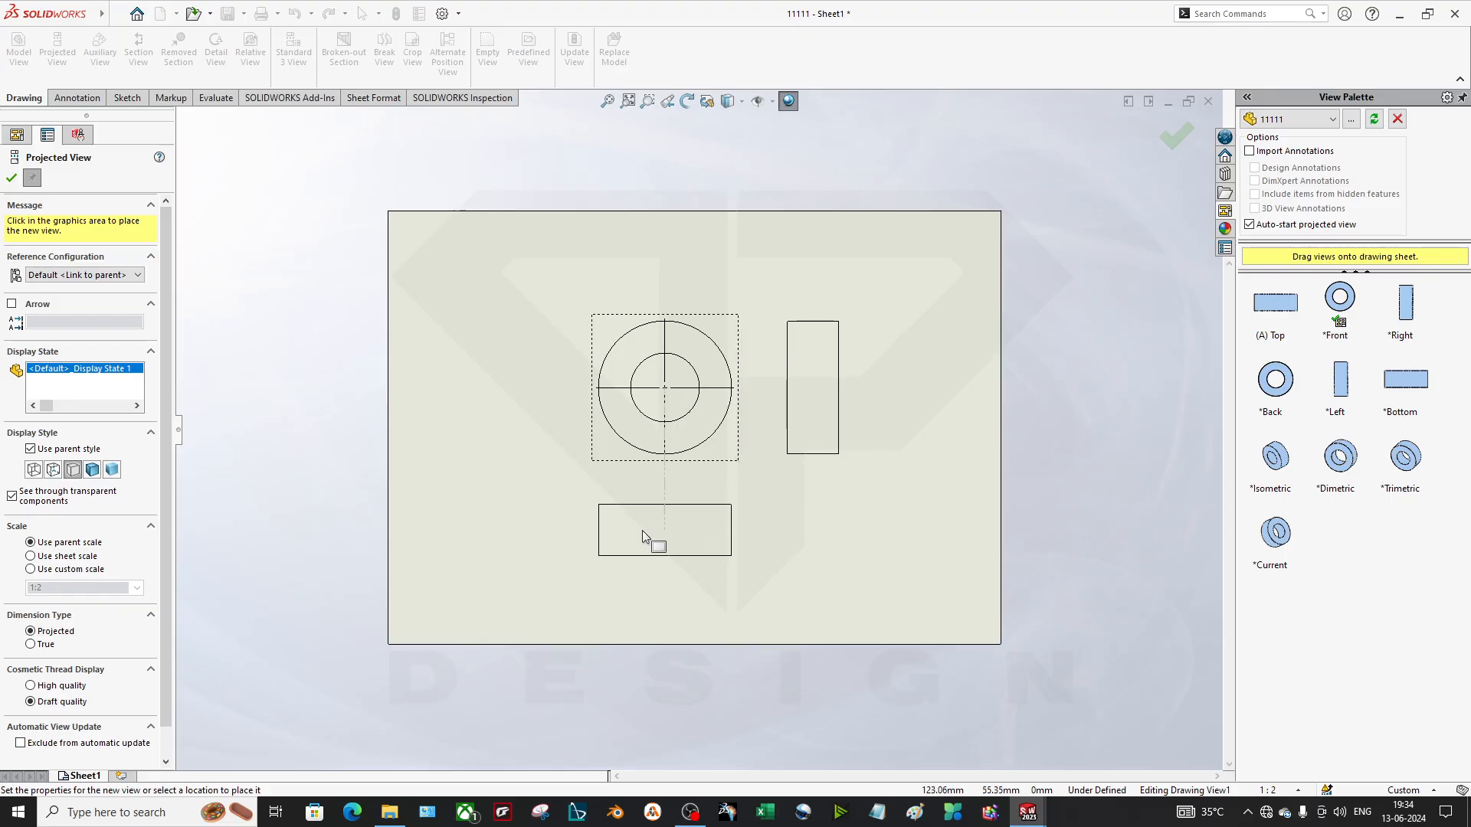
pyautogui.press('Escape')
pyautogui.click(814, 546)
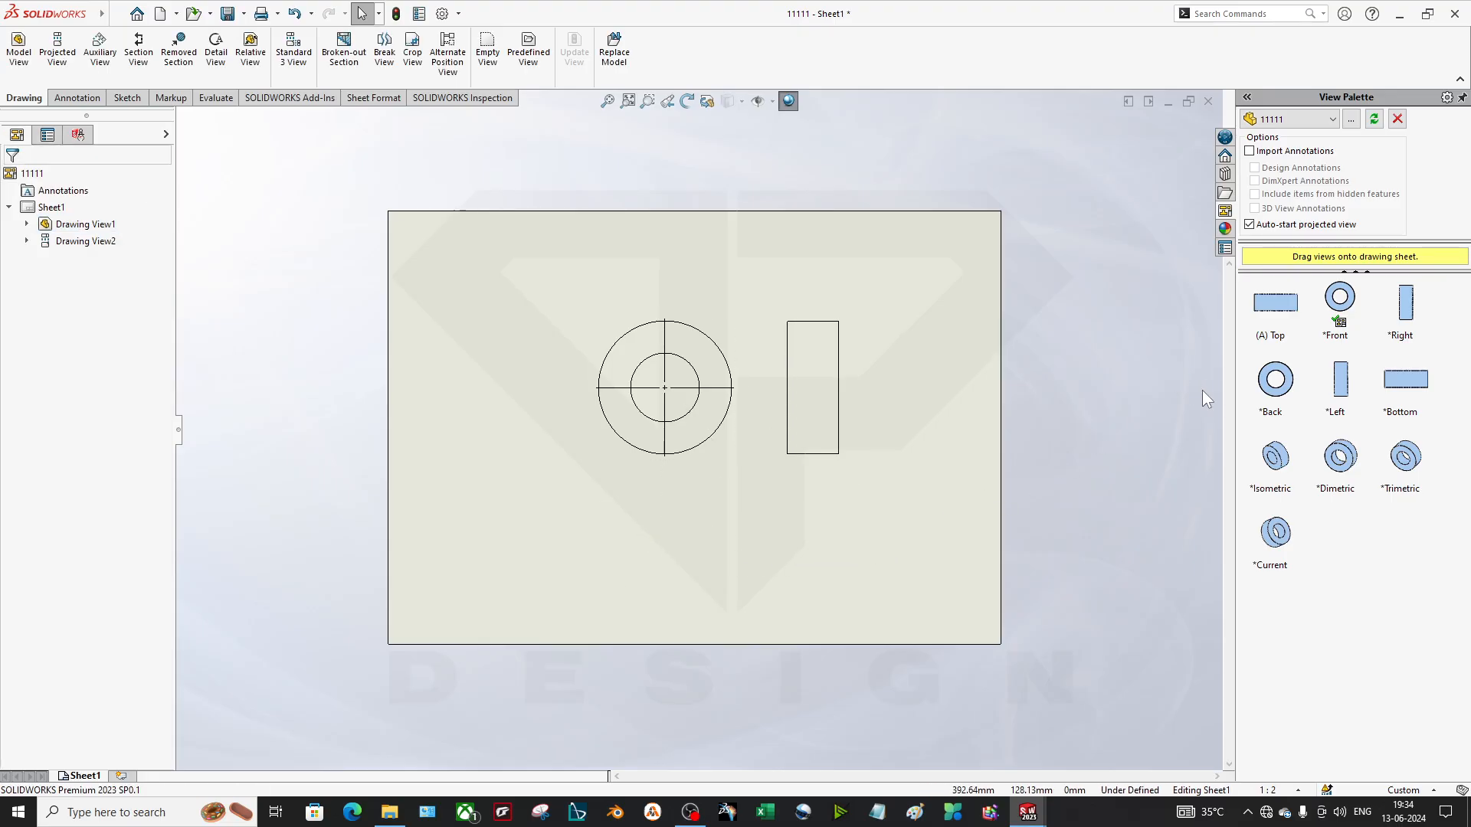
# Clear all views from the View Palette.
pyautogui.click(1397, 119)
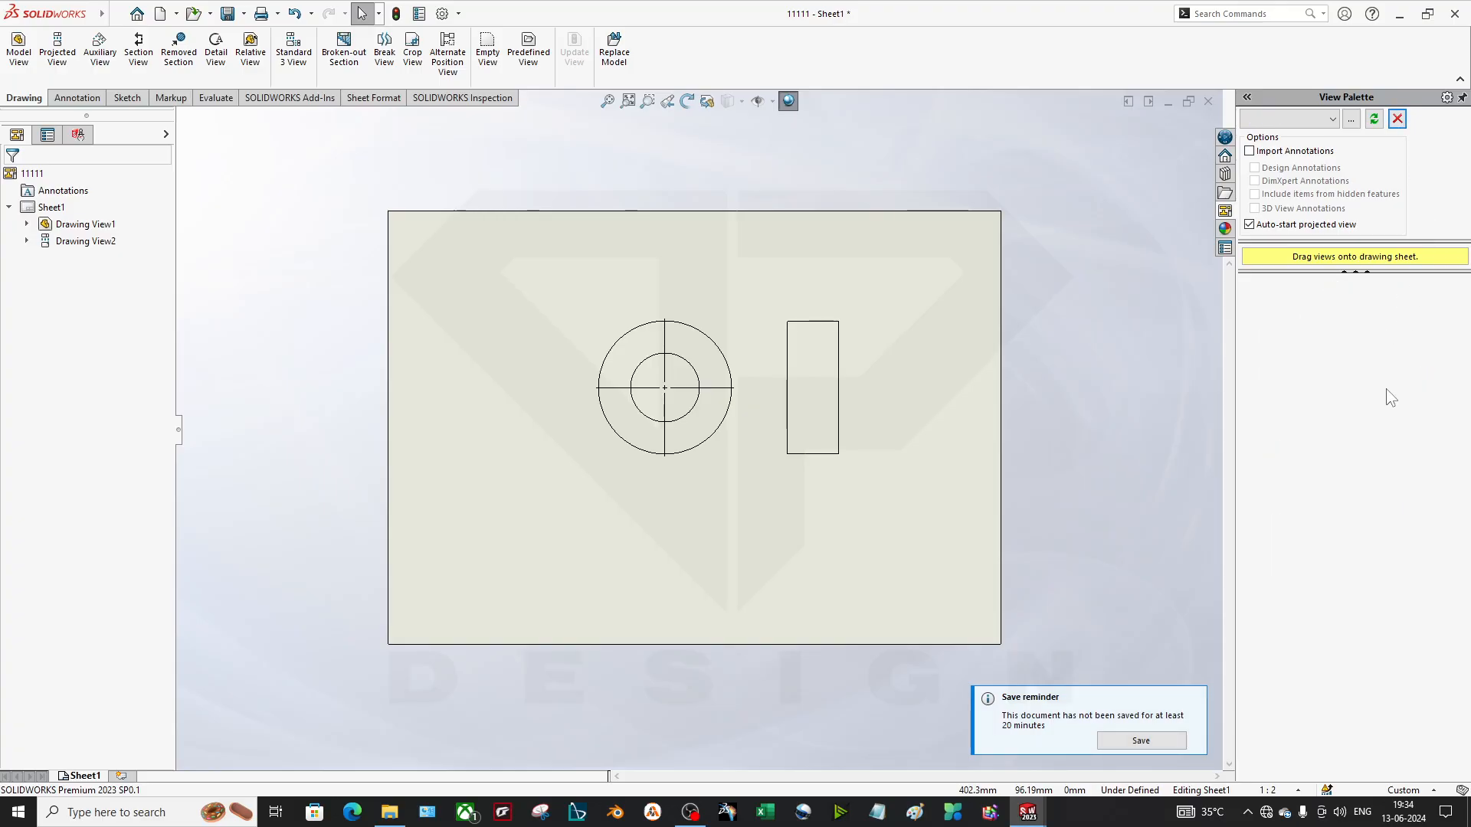
pyautogui.click(1336, 118)
pyautogui.click(1314, 229)
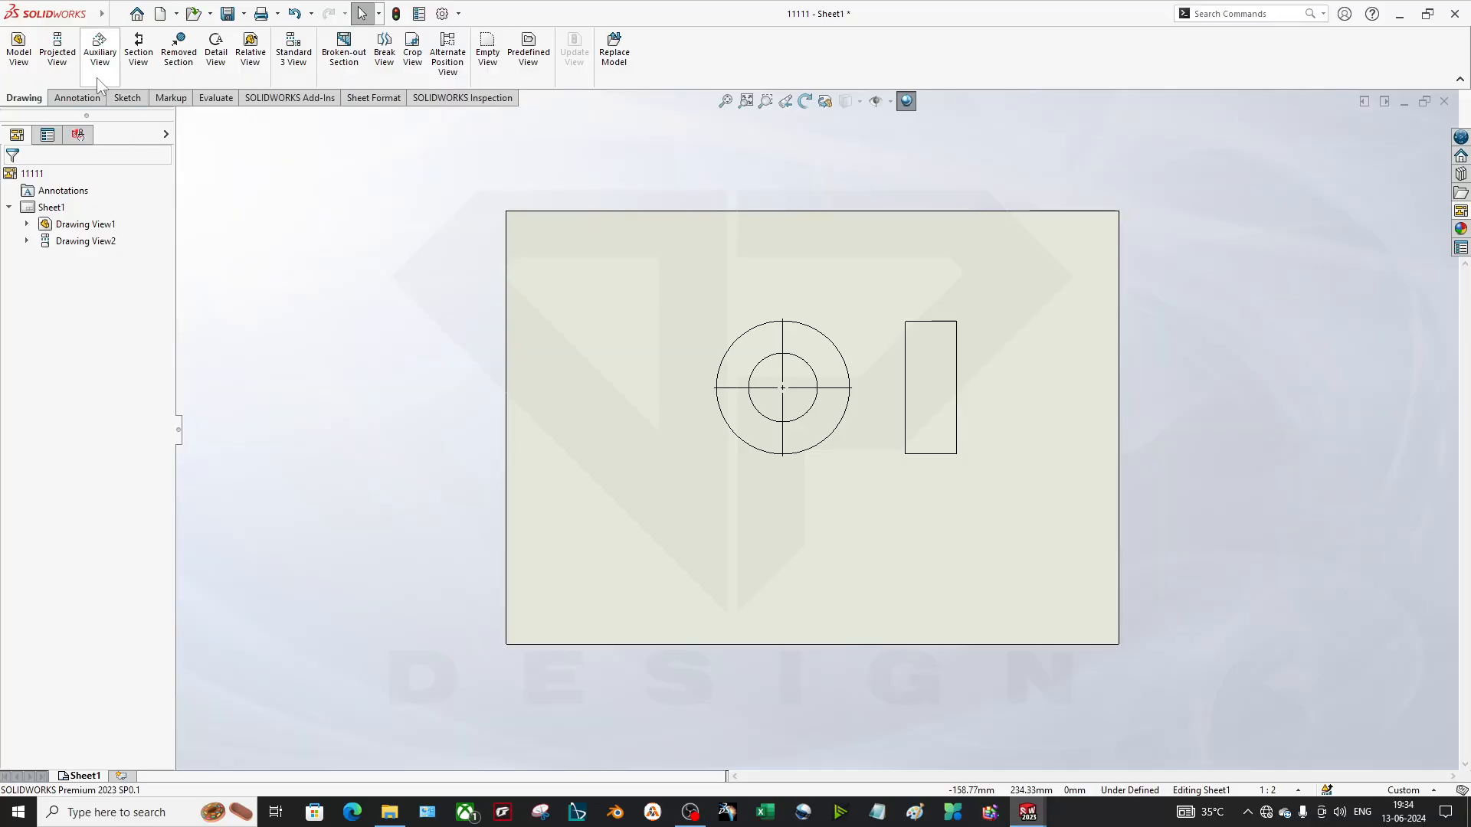
# Add a projected view of the ring's front view on its left side.
pyautogui.click(72, 69)
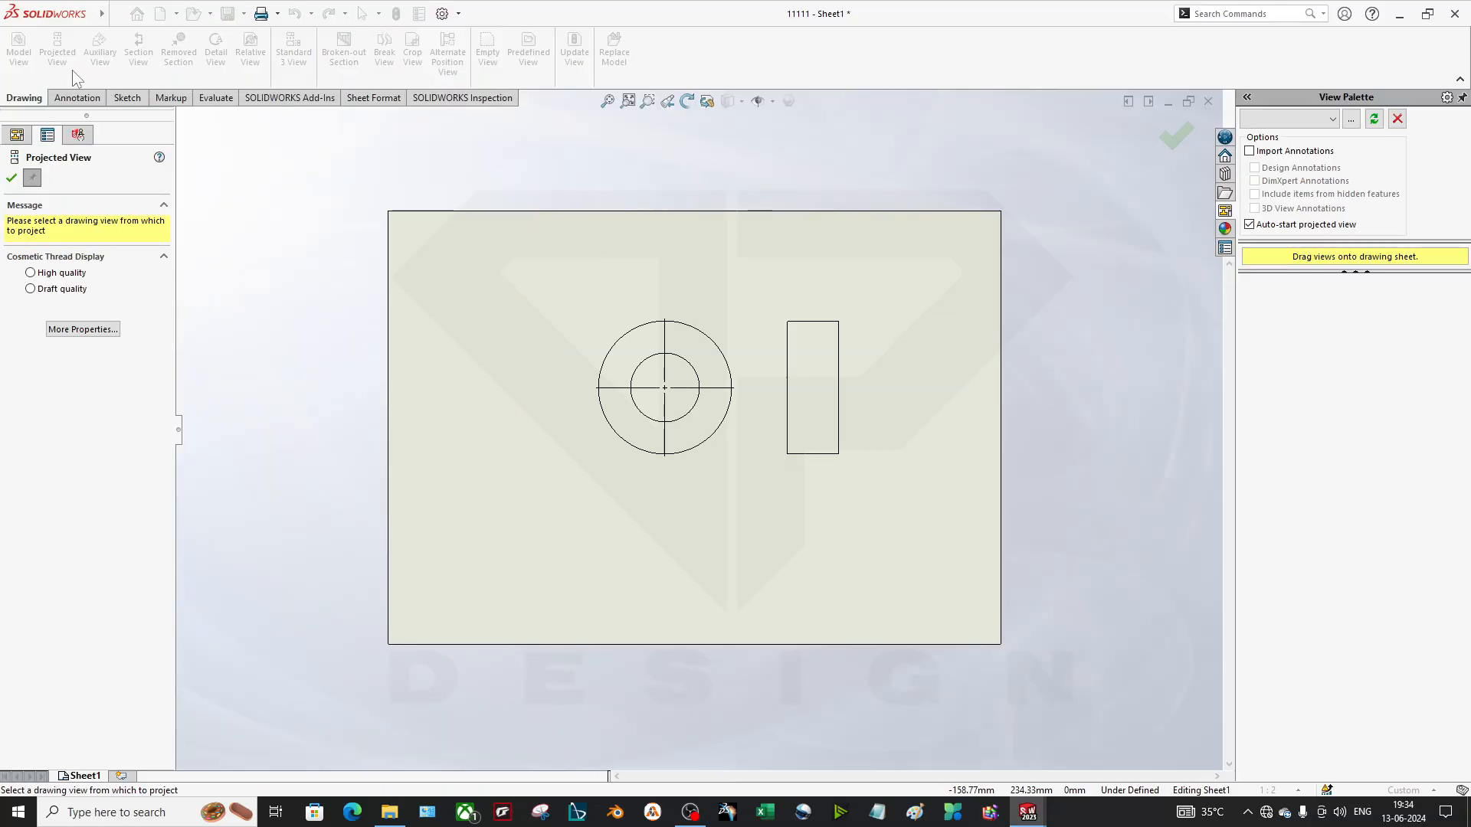
pyautogui.click(694, 458)
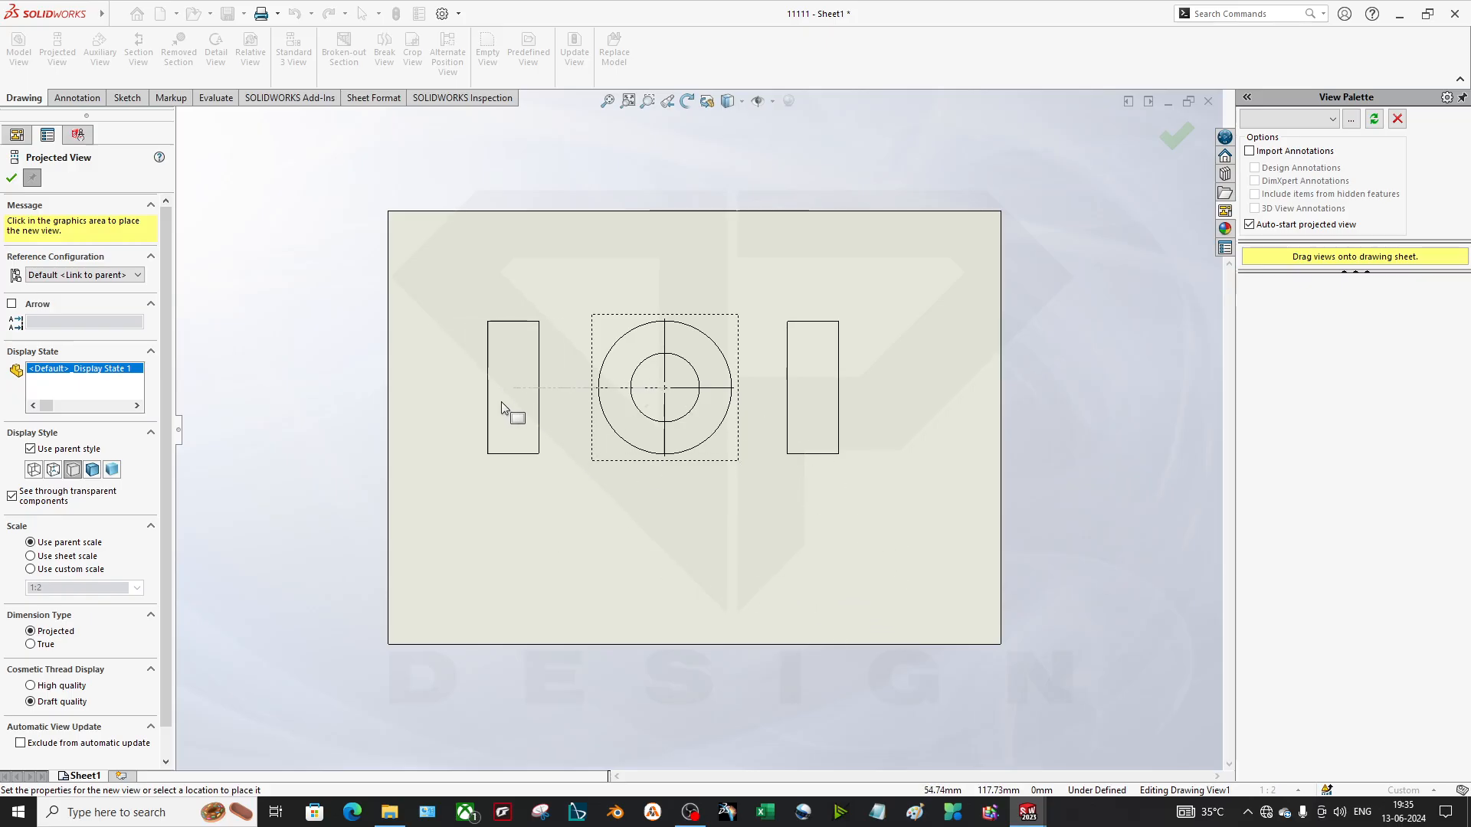
pyautogui.click(499, 406)
pyautogui.press('Escape')
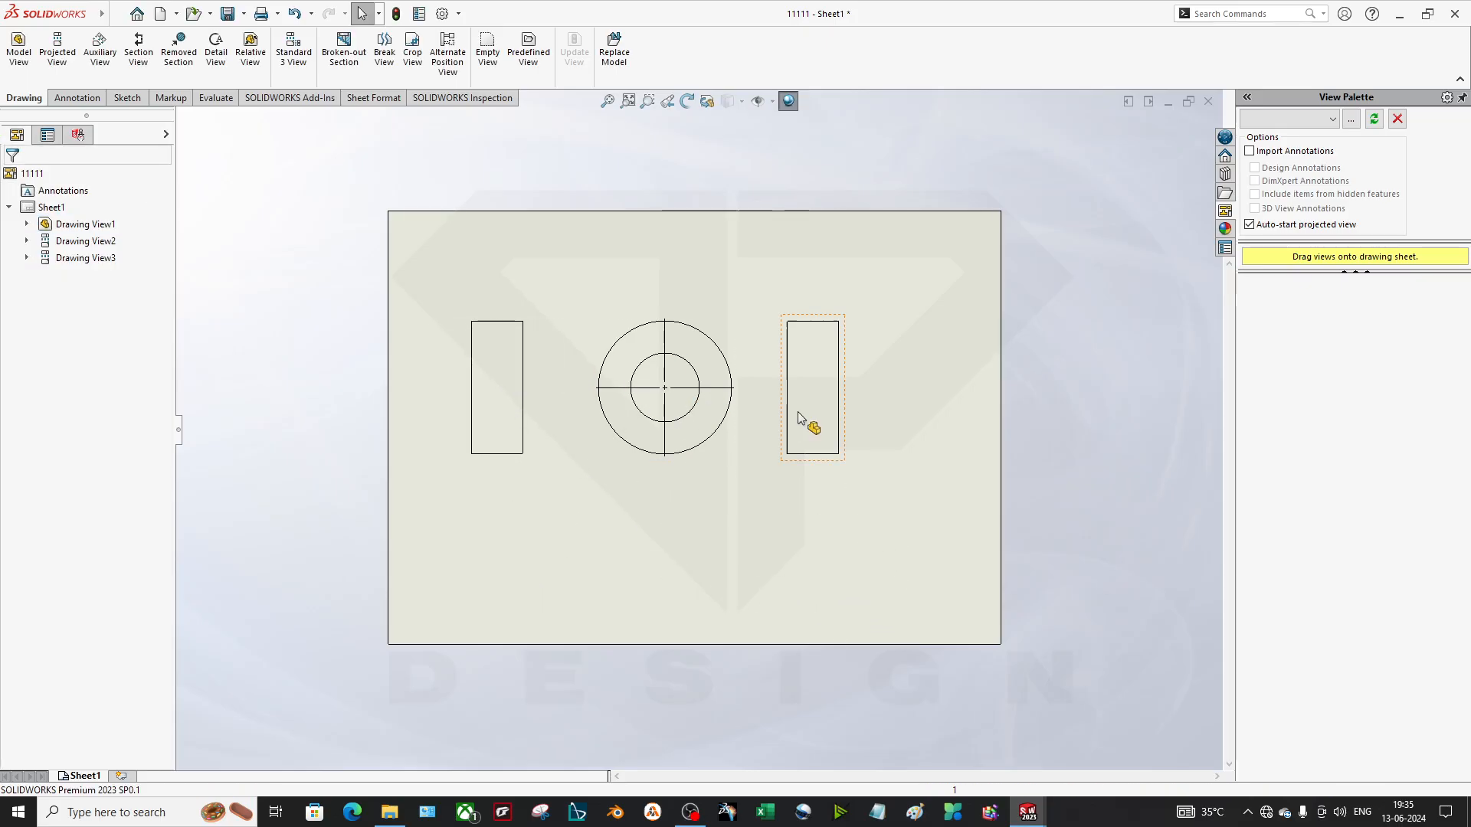
# Set the display style of both projected side views to Hidden Lines Visible.
pyautogui.click(844, 417)
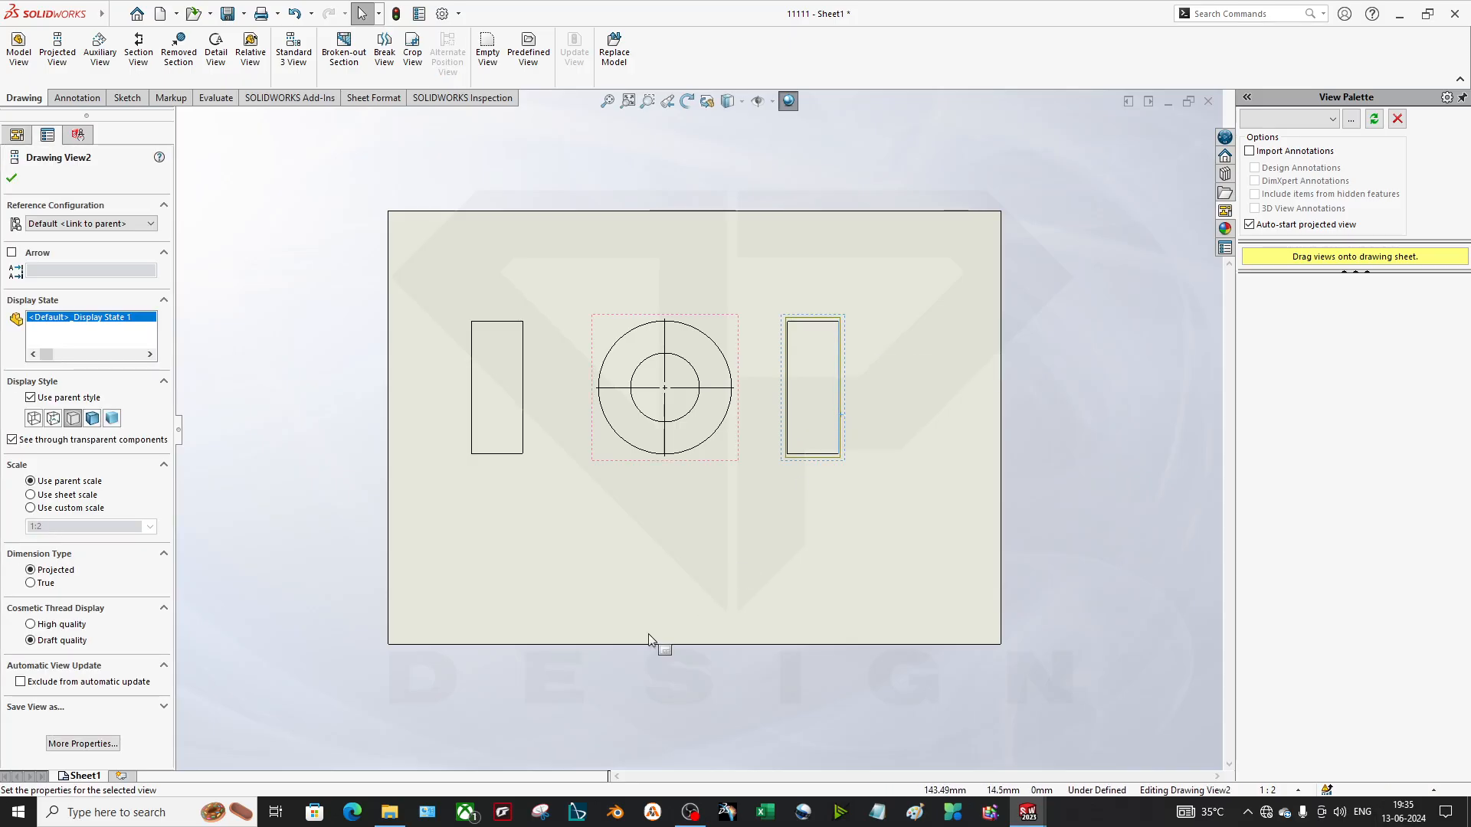
pyautogui.click(52, 420)
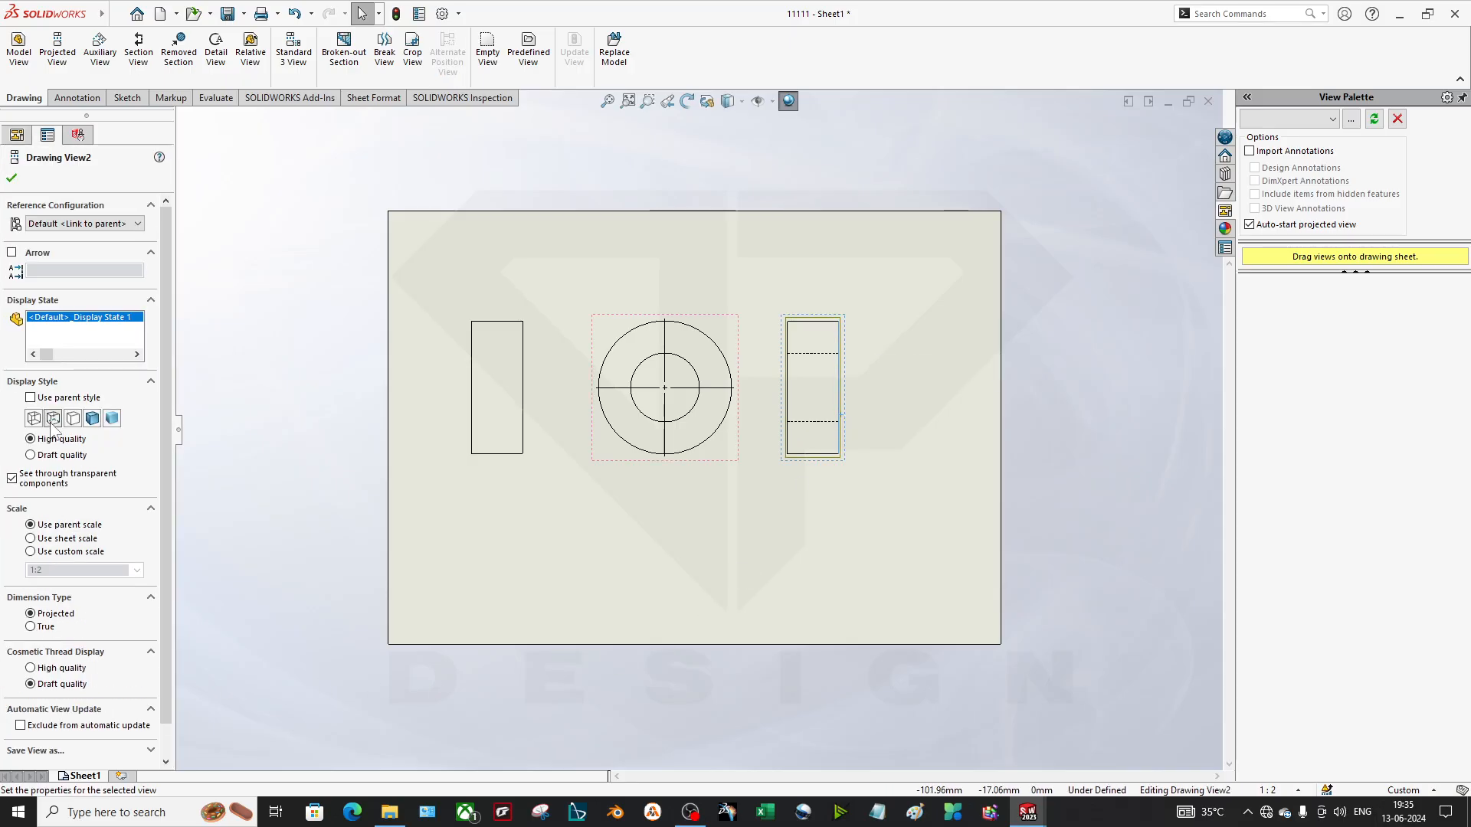
pyautogui.click(490, 474)
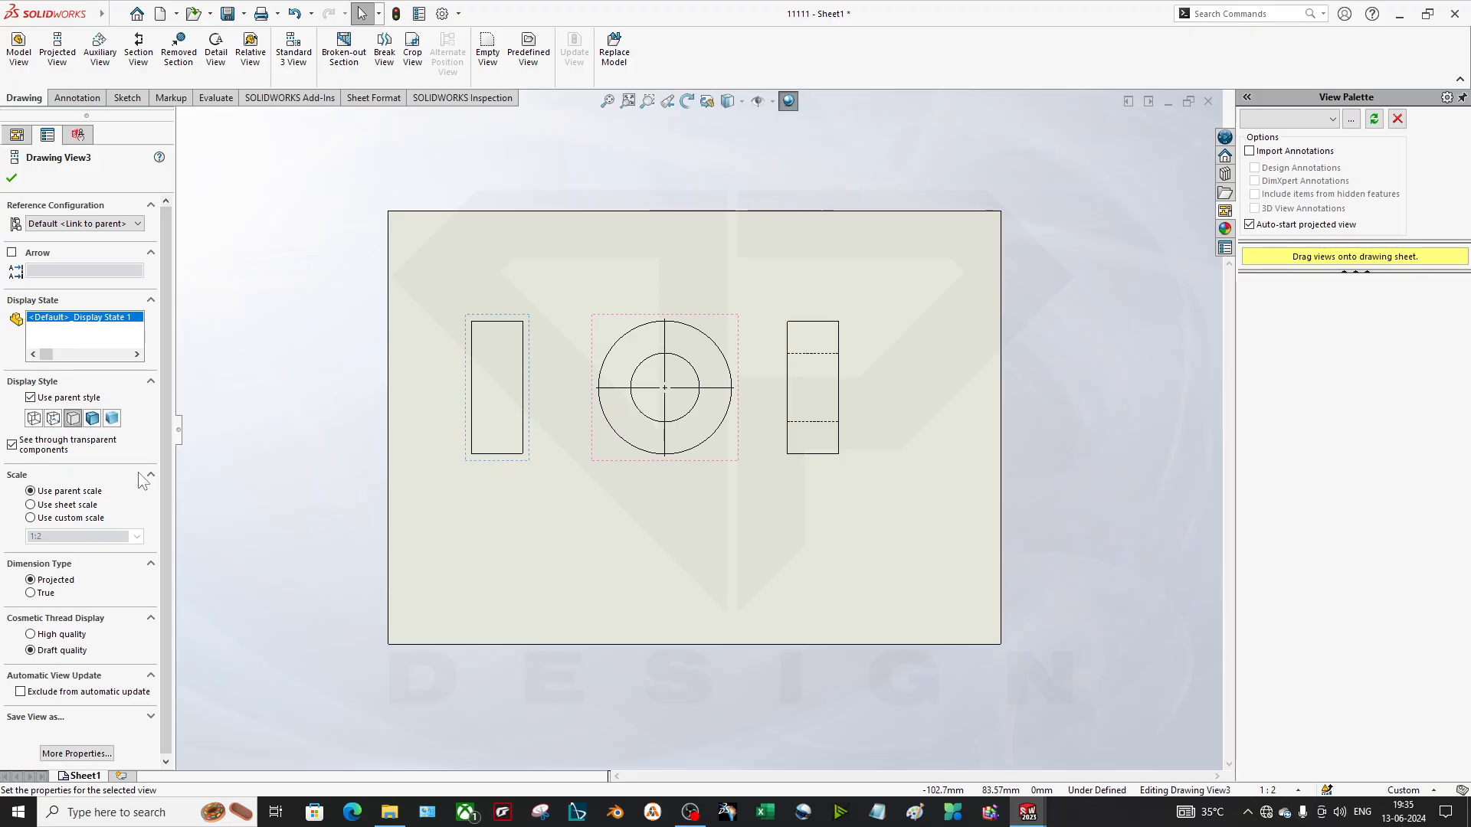
pyautogui.click(52, 419)
pyautogui.click(12, 178)
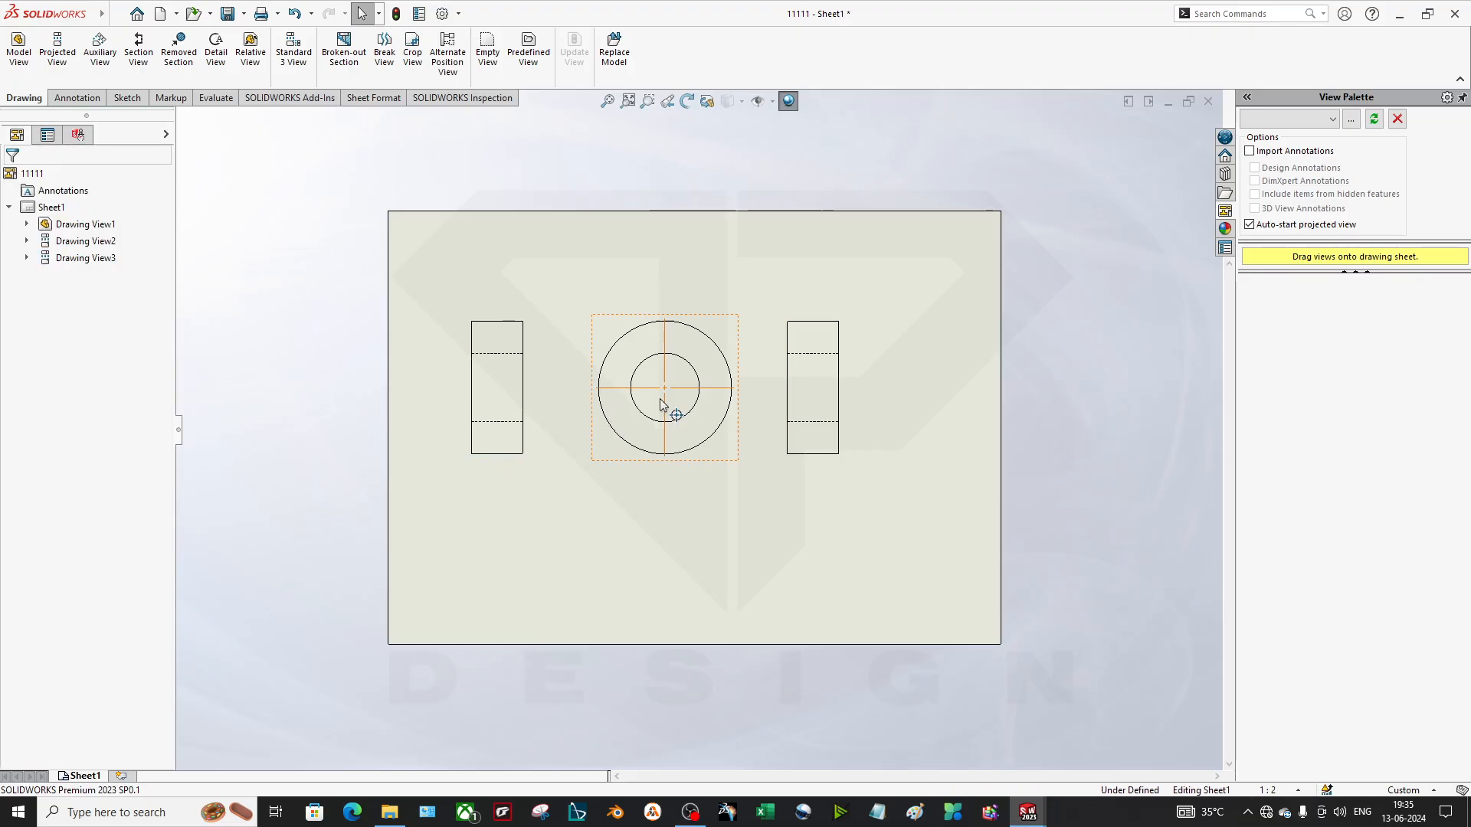
# Try an auxiliary view from the left side view's inner vertical edge and a horizontal section cutting line on the front view.
pyautogui.scroll(-1, 894, 352)
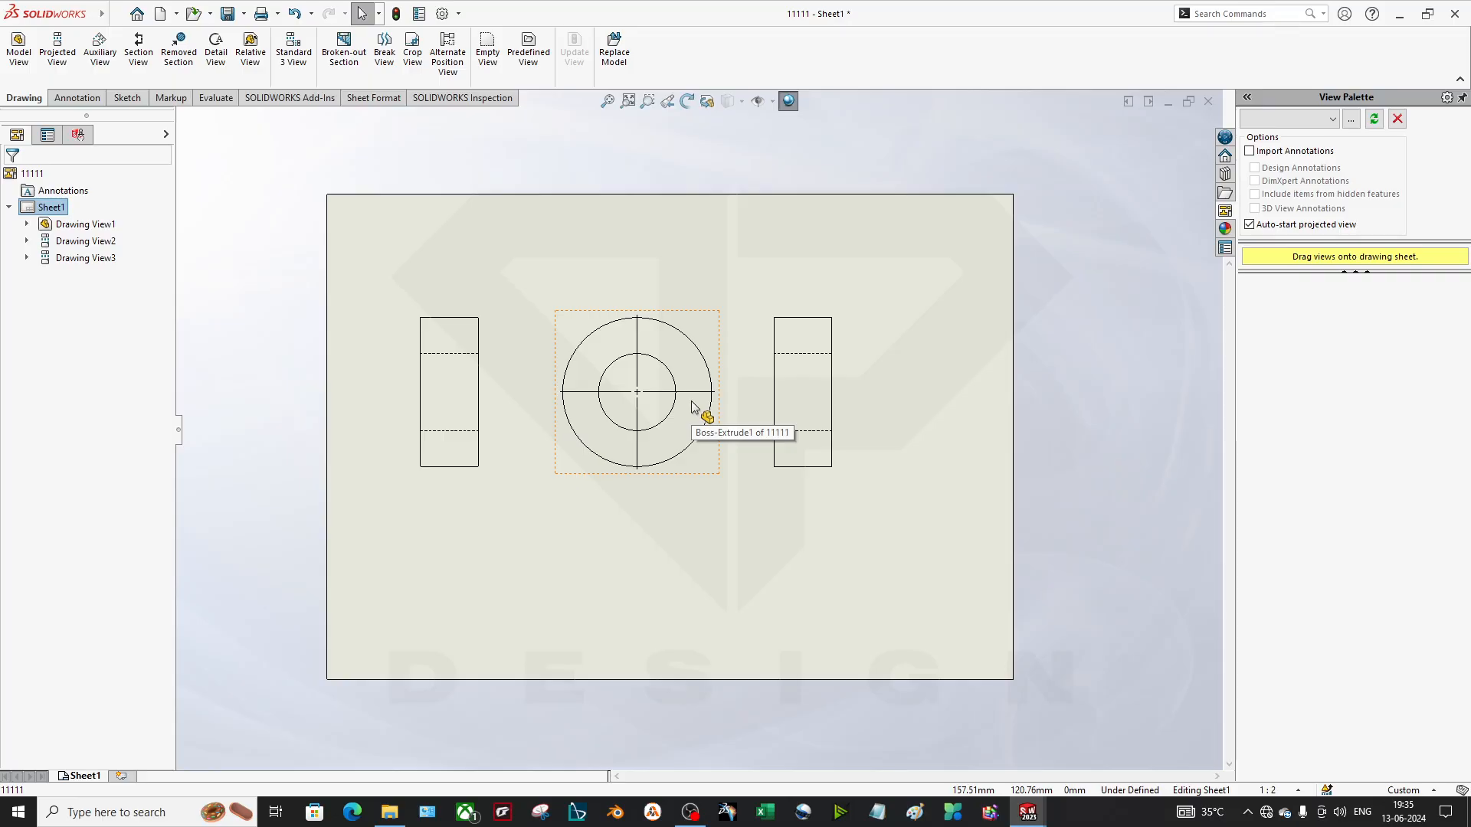
pyautogui.click(101, 64)
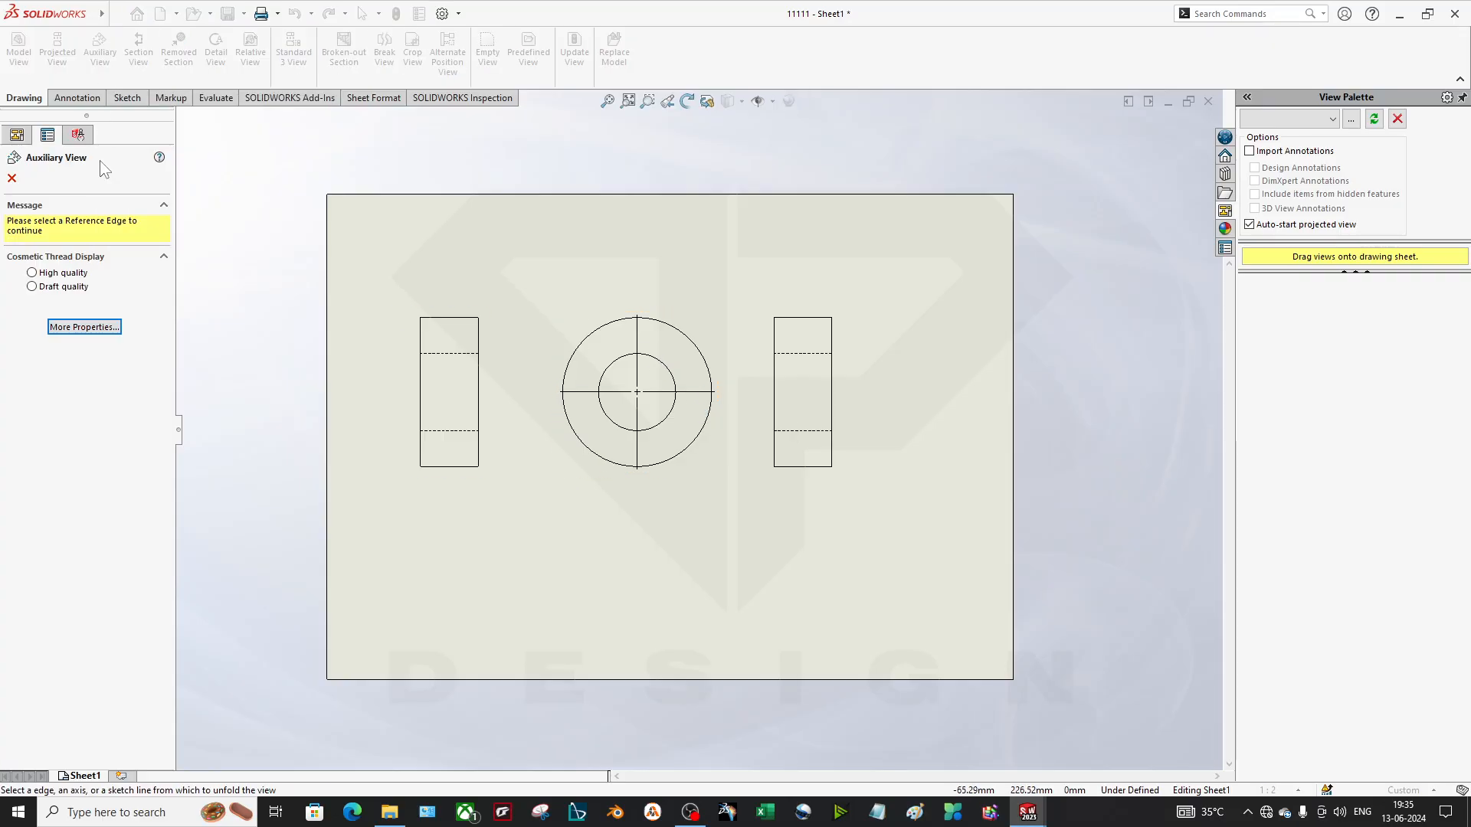
pyautogui.click(480, 384)
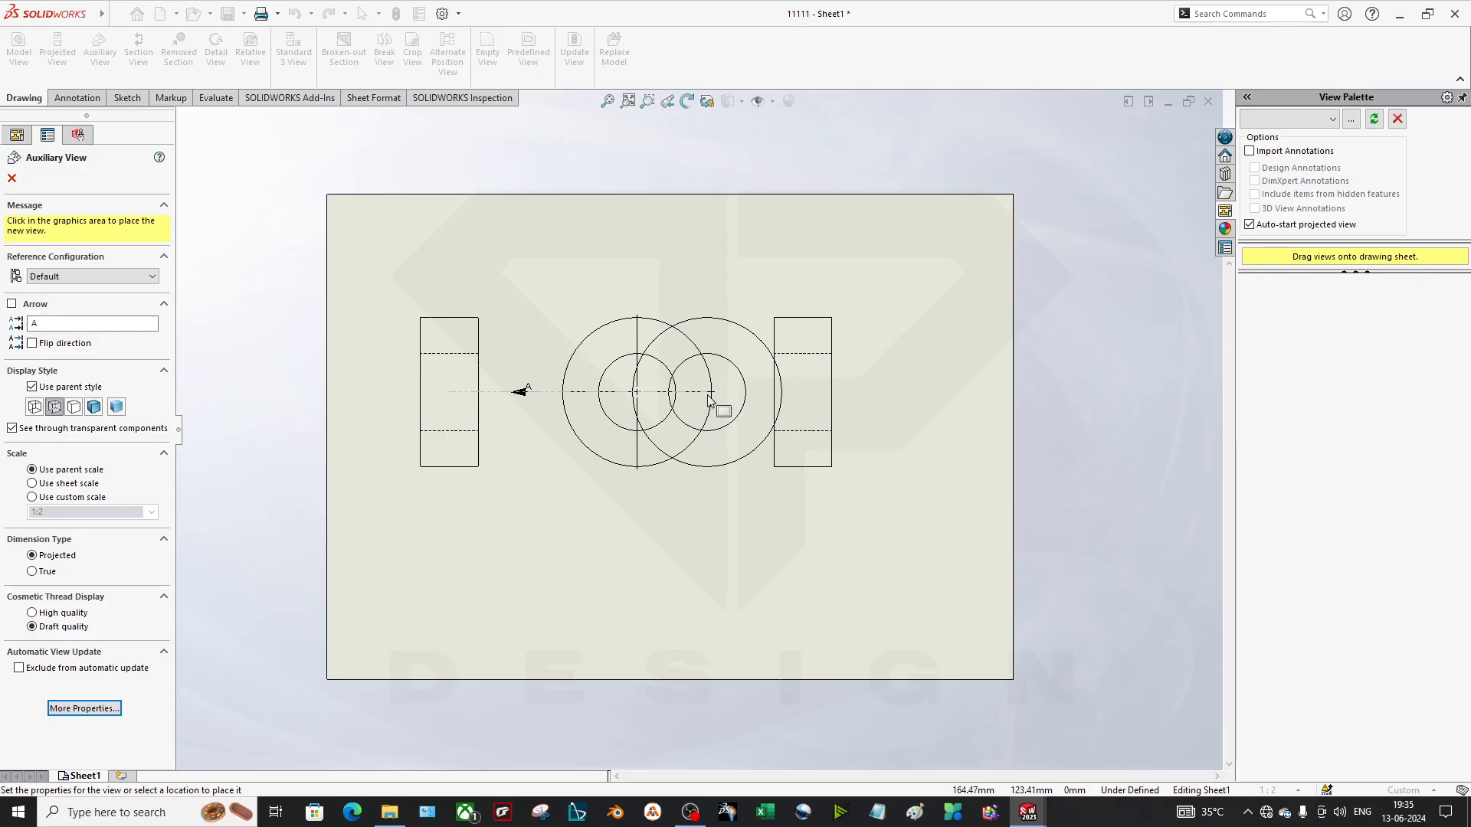
pyautogui.press('Escape')
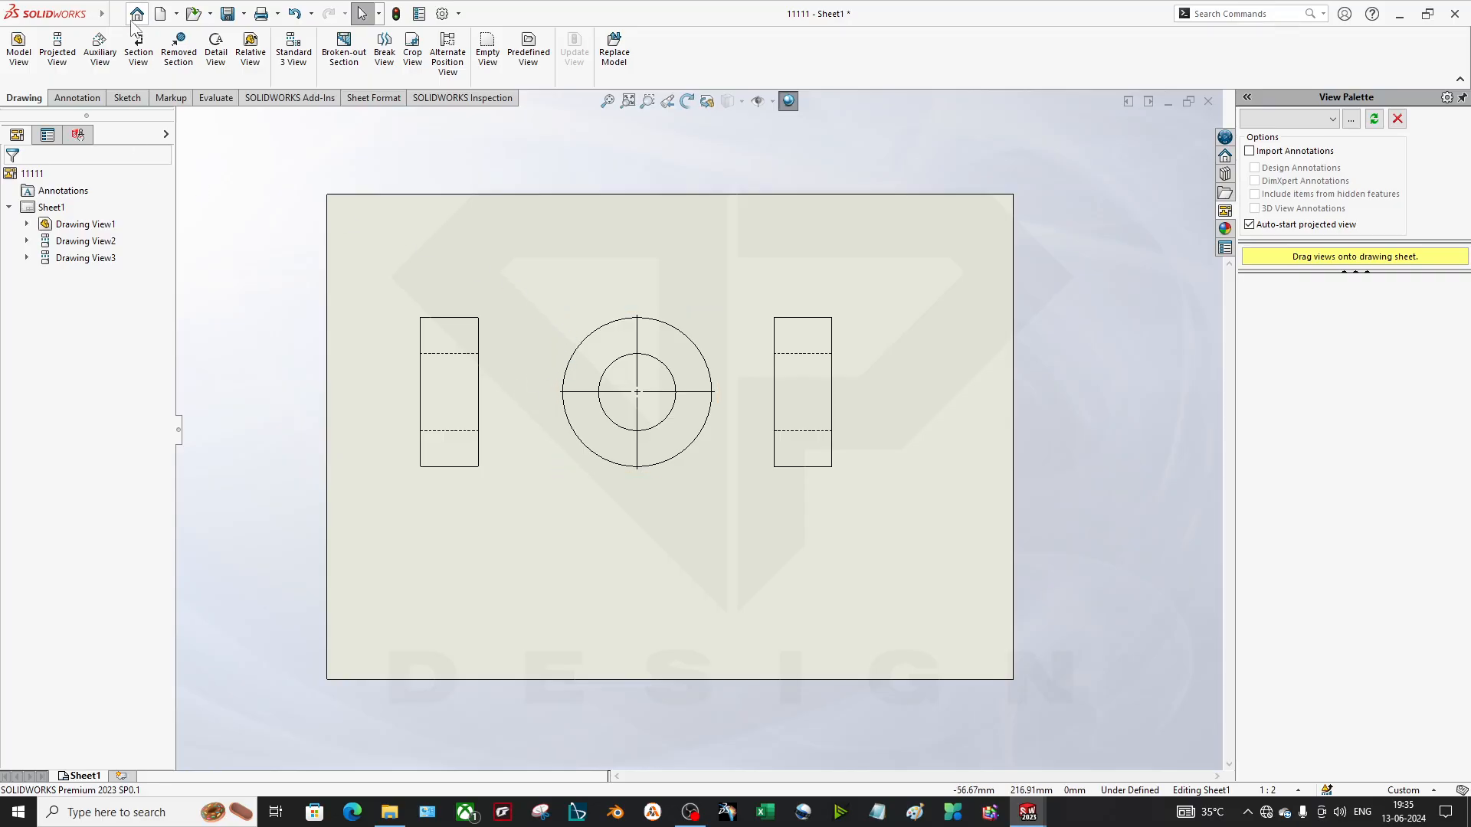
pyautogui.click(136, 47)
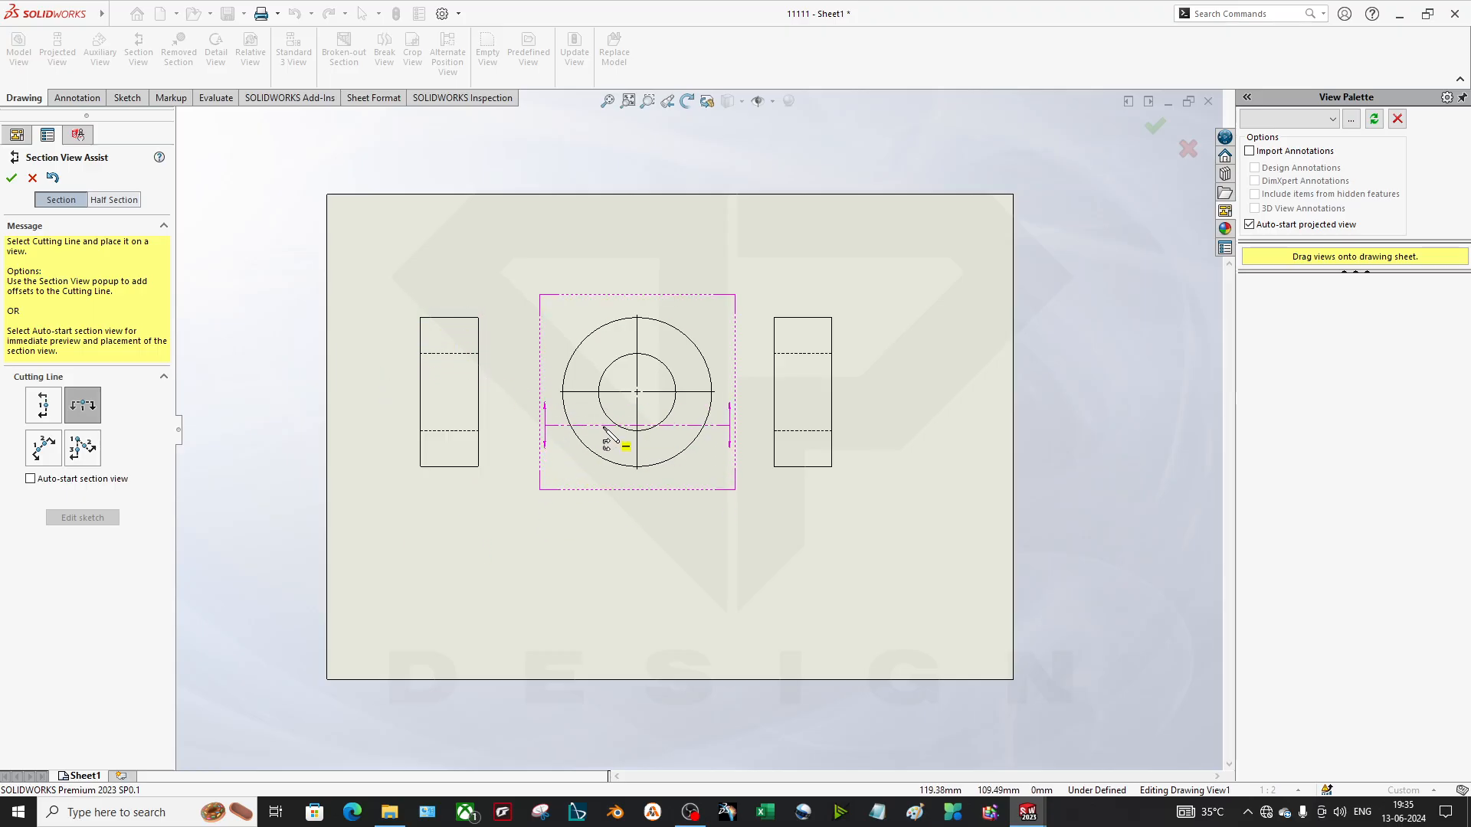
pyautogui.press('Escape')
# Delete both projected side views, keeping only the front view on the sheet.
pyautogui.click(495, 426)
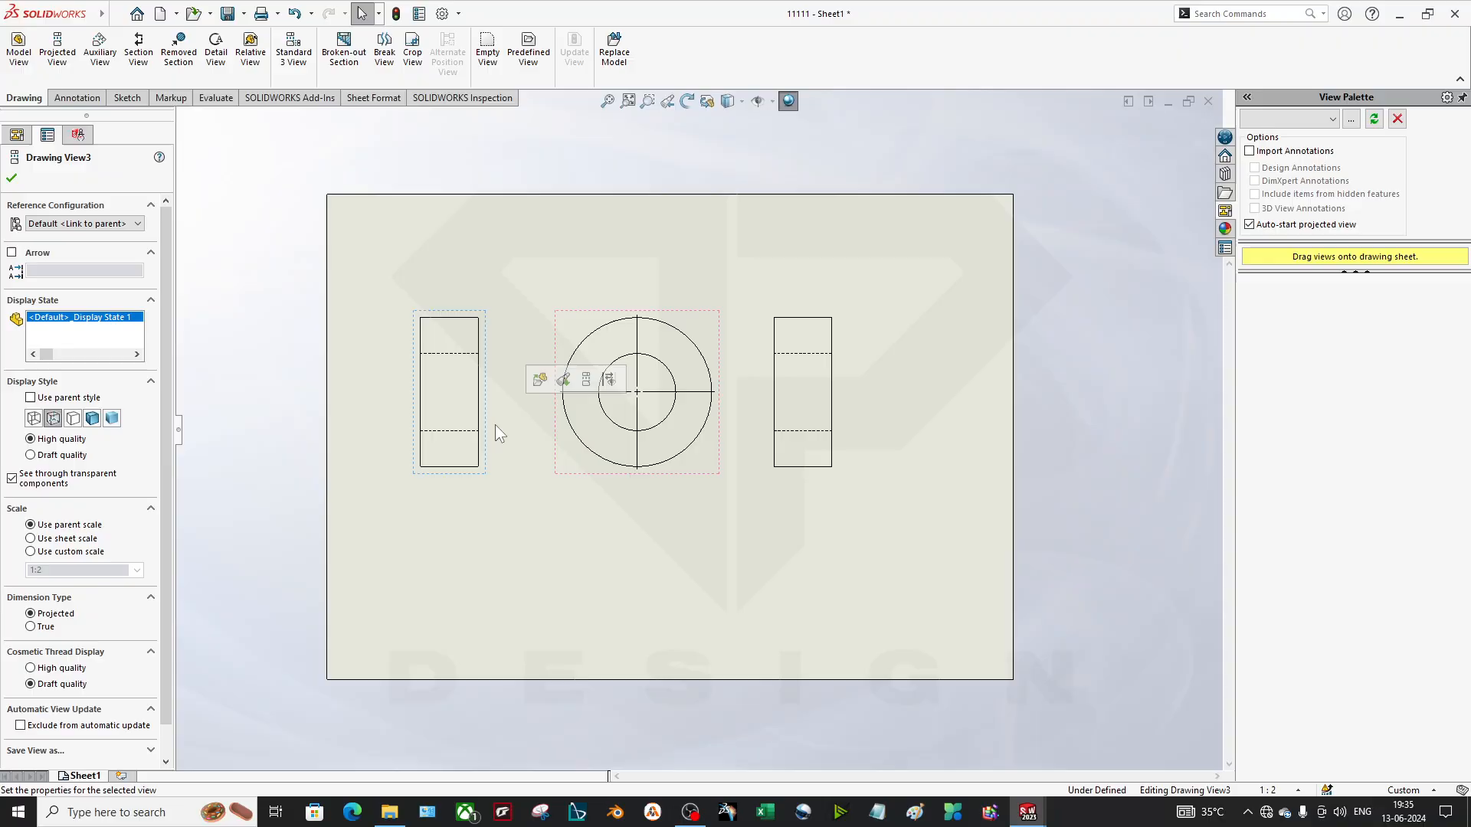
pyautogui.press('Delete')
pyautogui.click(839, 352)
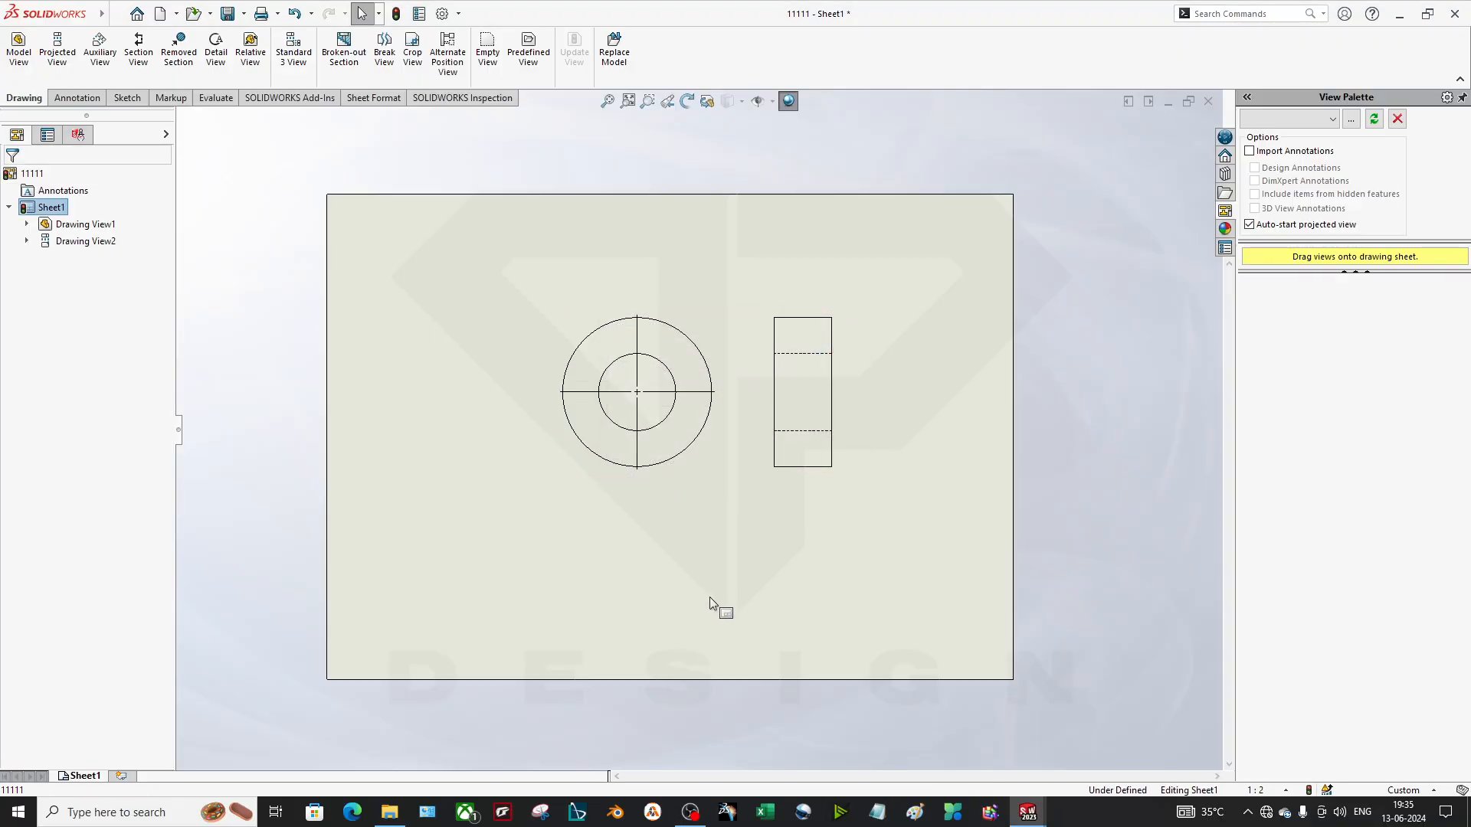
pyautogui.click(832, 457)
pyautogui.press('Delete')
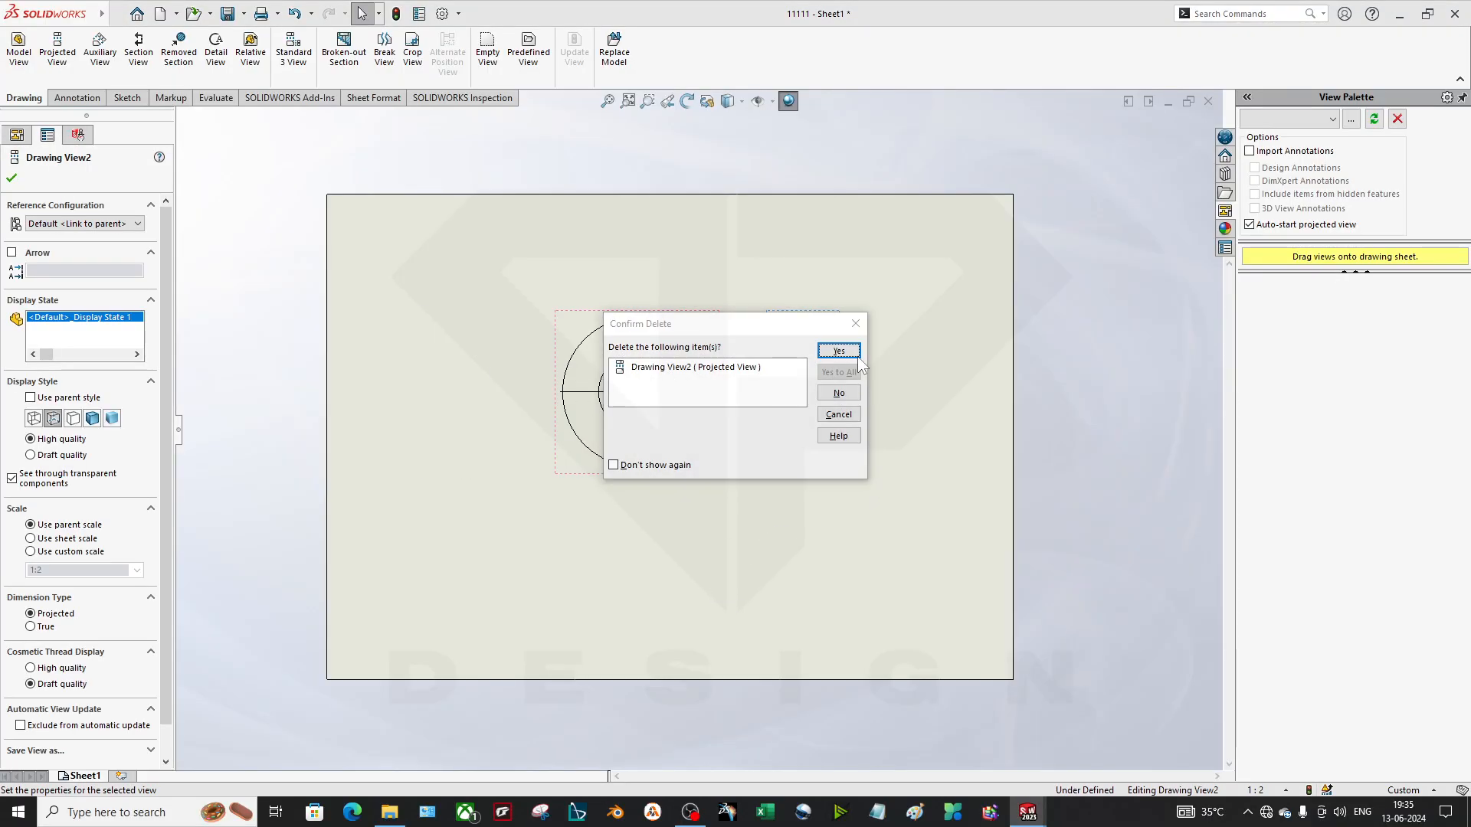
pyautogui.click(854, 355)
# Create a full section view from a vertical cutting line through the ring's centre and place it left of the front view.
pyautogui.click(139, 53)
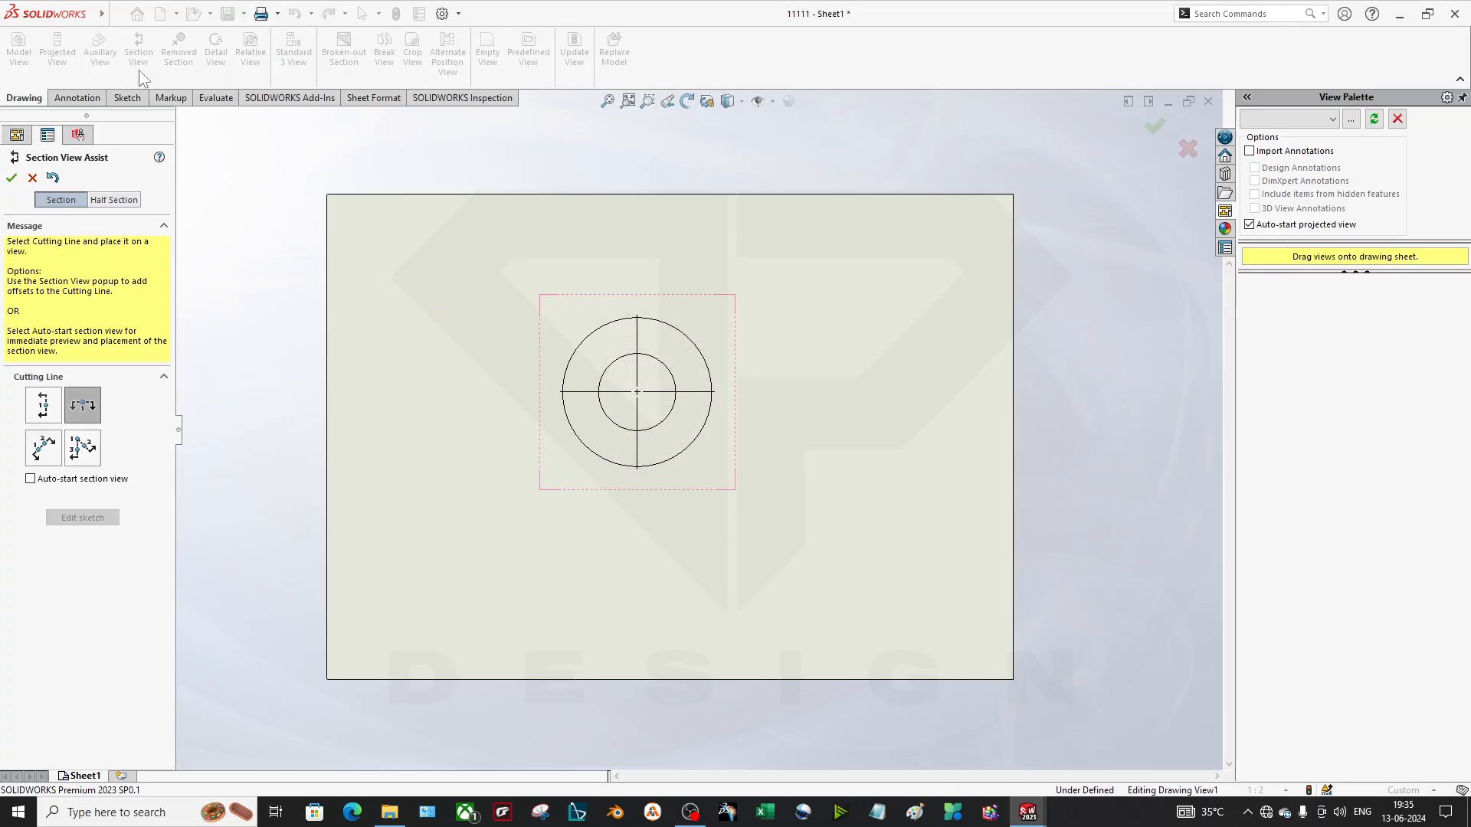
pyautogui.click(54, 408)
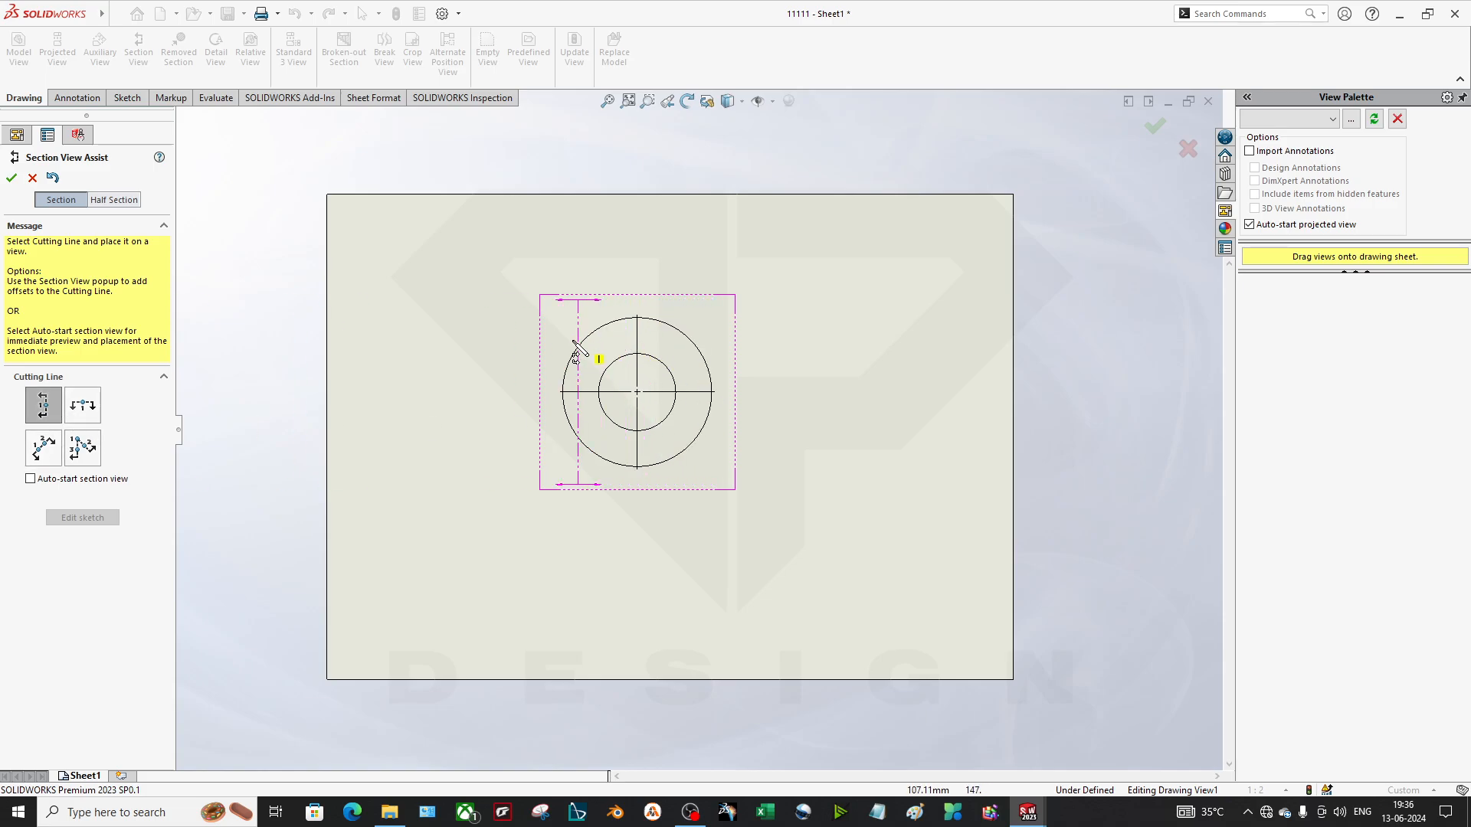
pyautogui.click(637, 393)
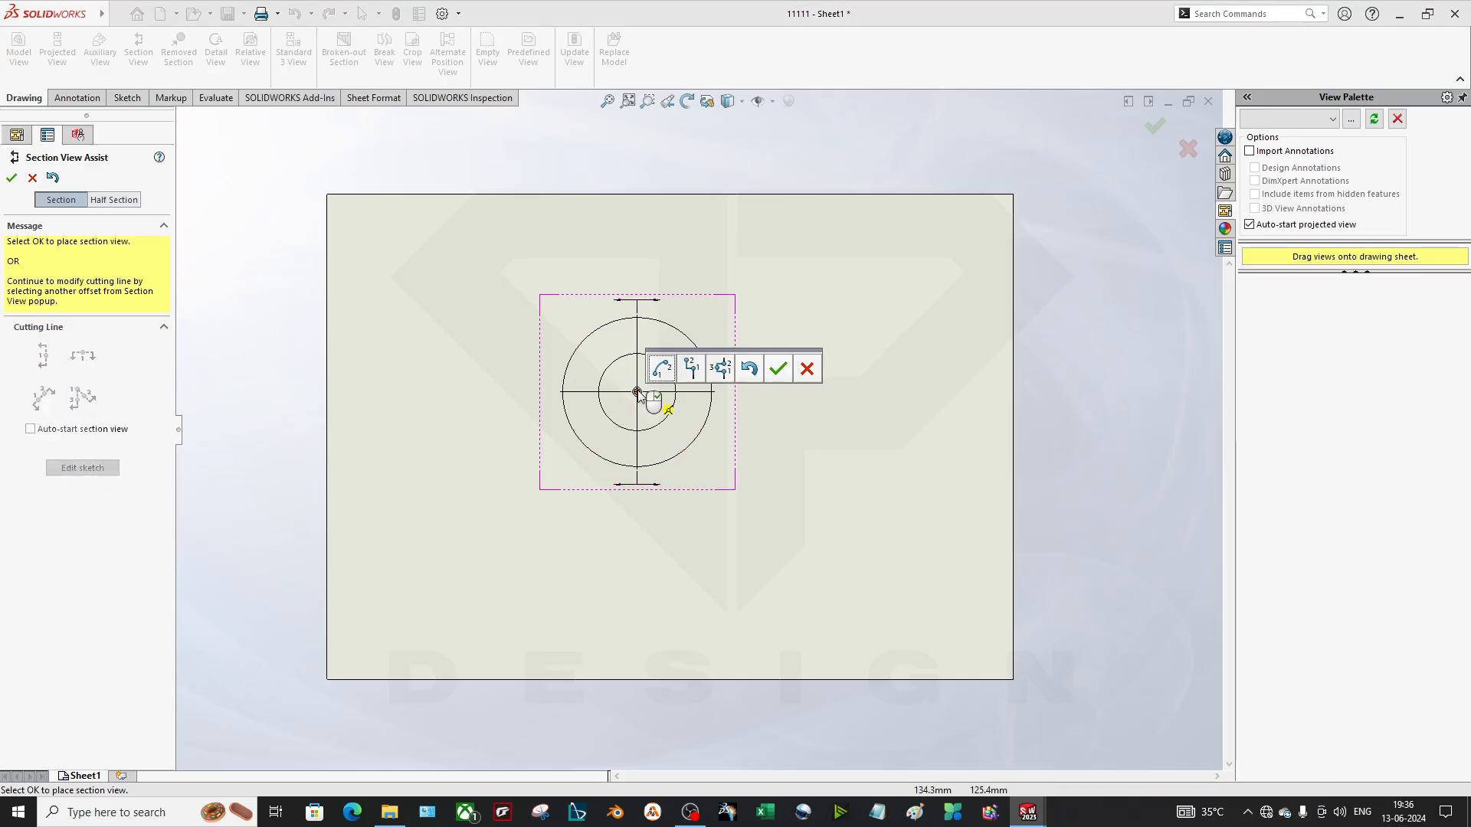
pyautogui.click(778, 369)
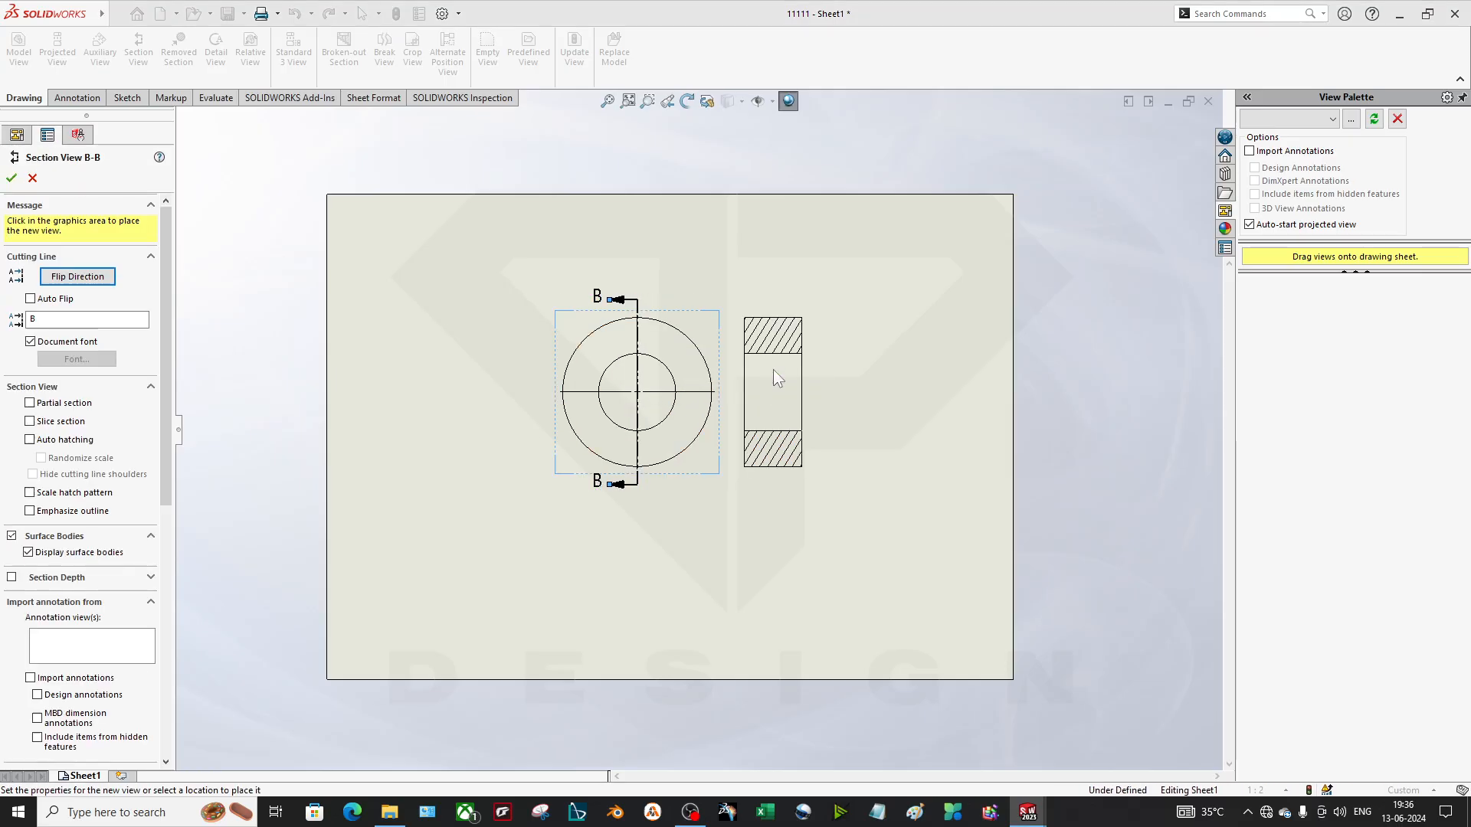
pyautogui.click(481, 372)
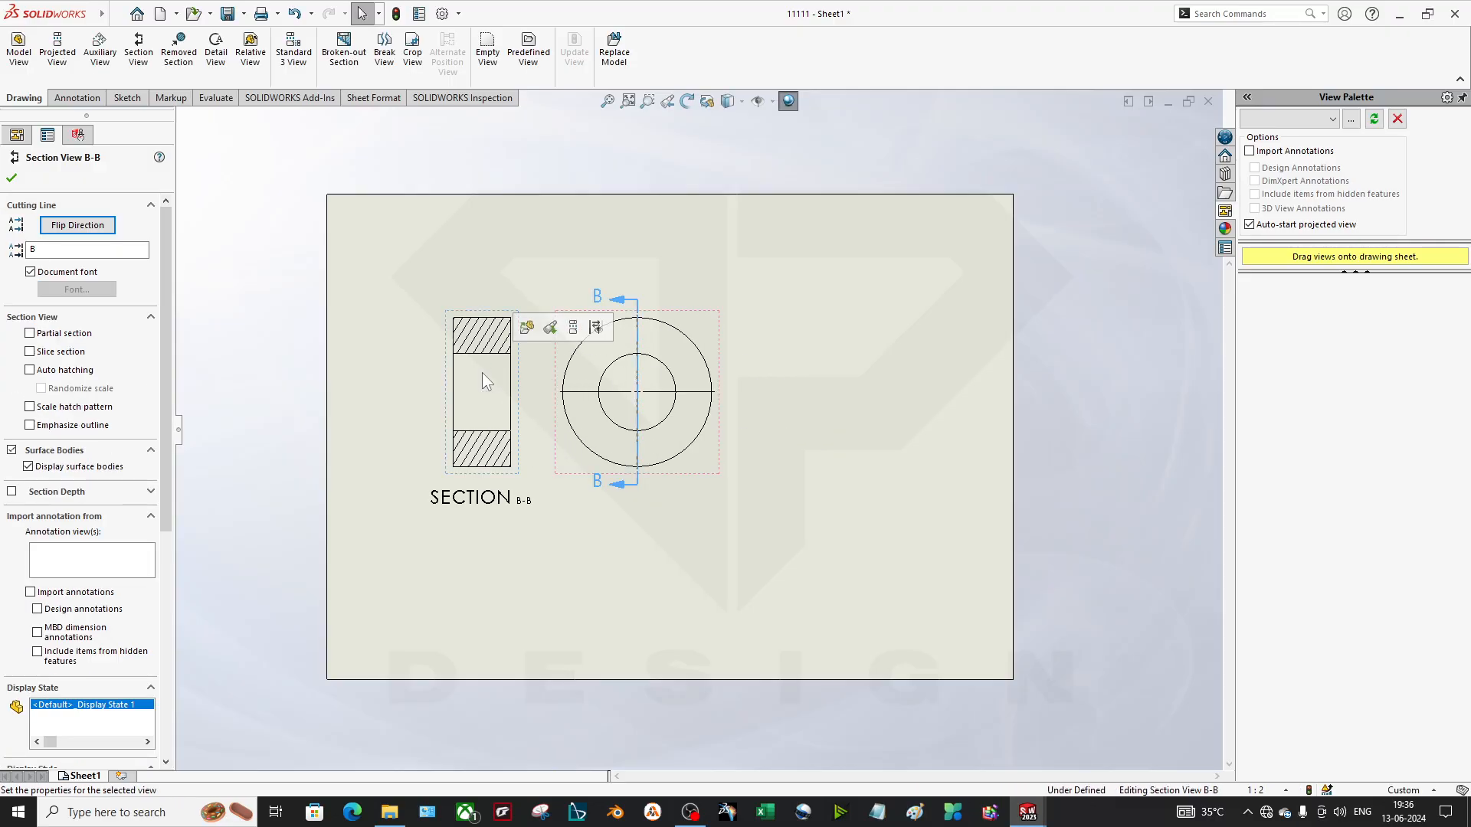
pyautogui.click(567, 584)
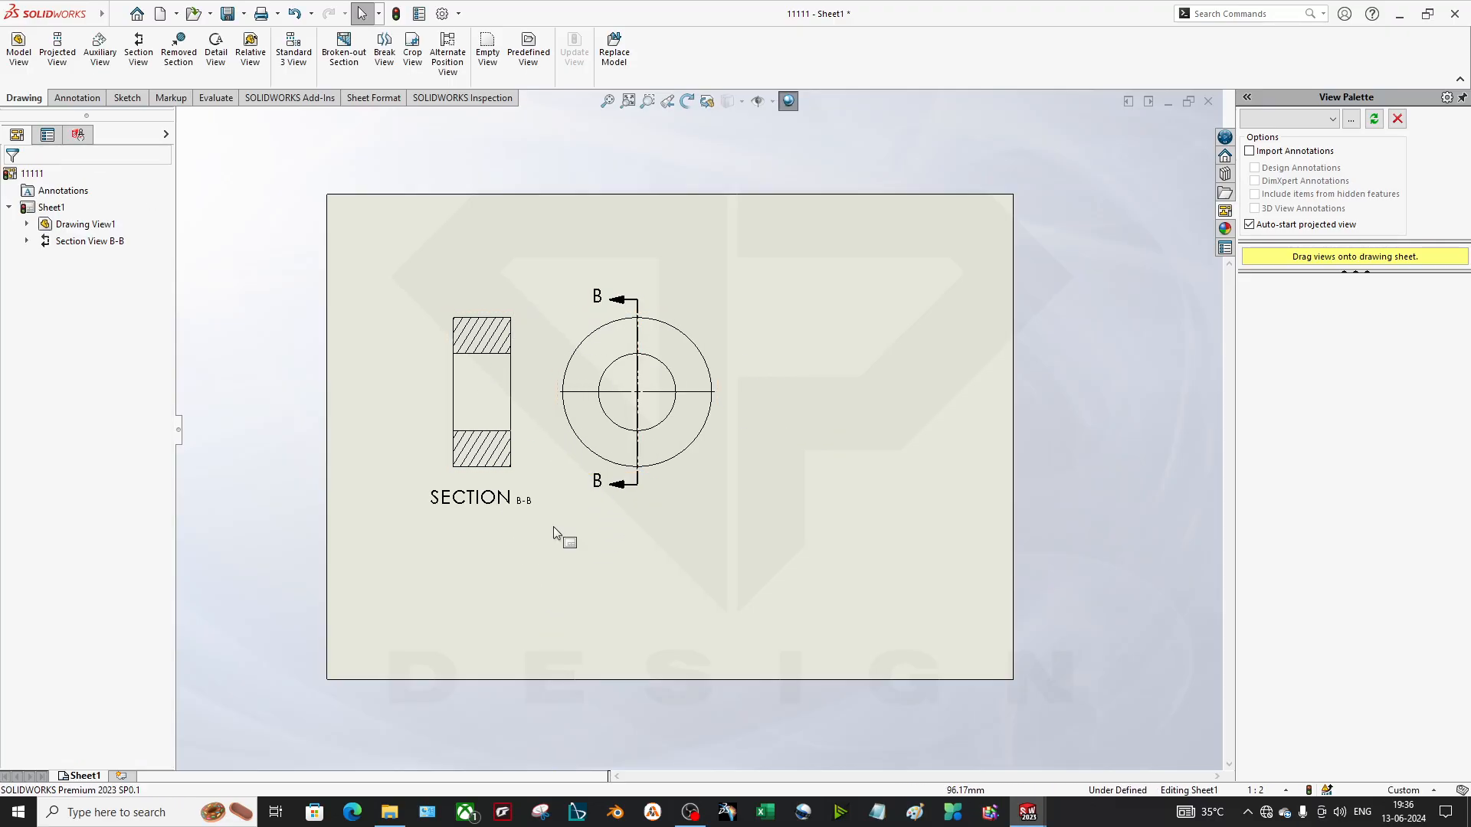
pyautogui.click(591, 538)
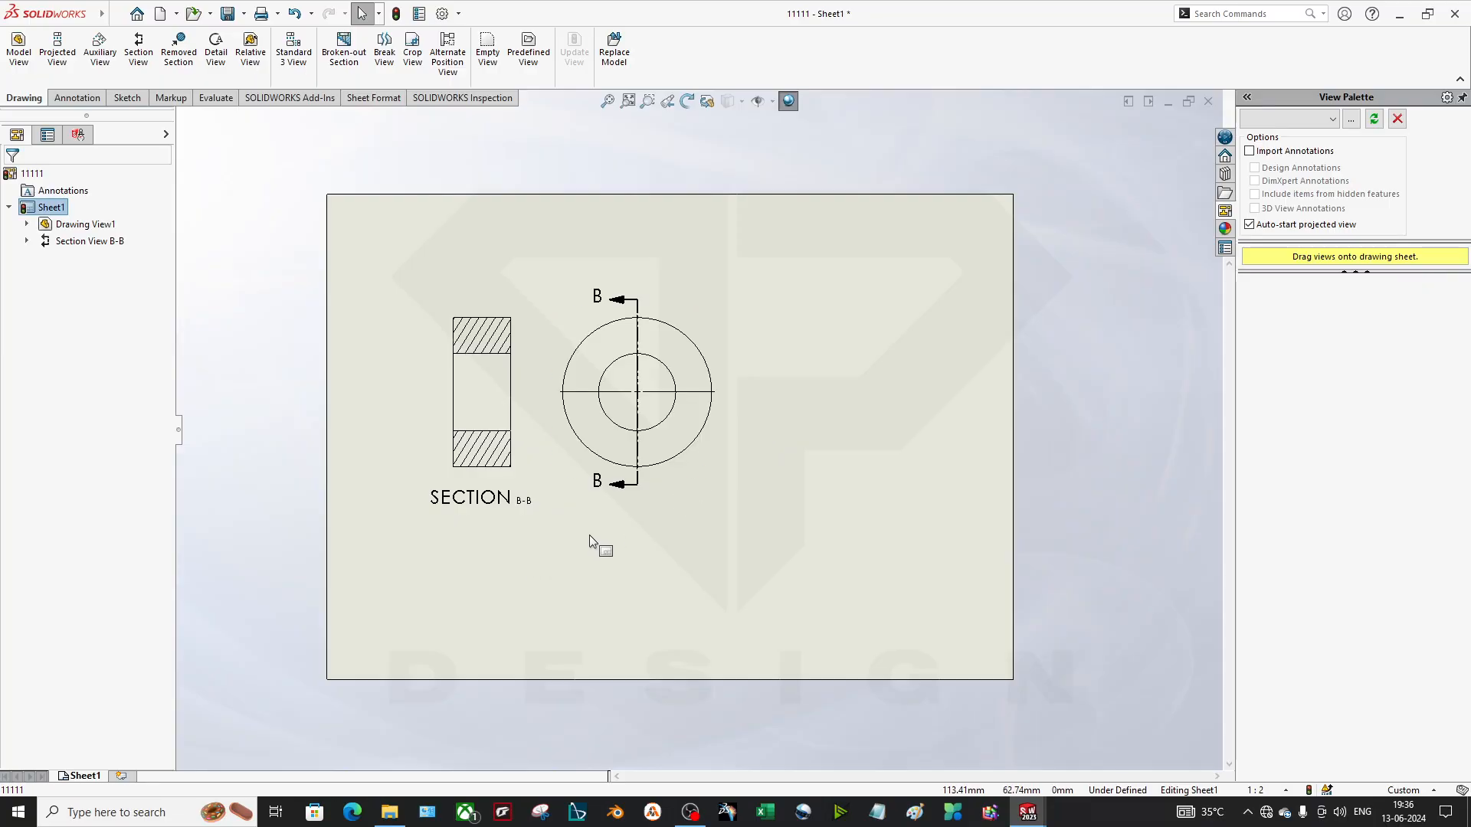
# Try the aligned and auxiliary cutting line types for another section view of the ring.
pyautogui.click(139, 51)
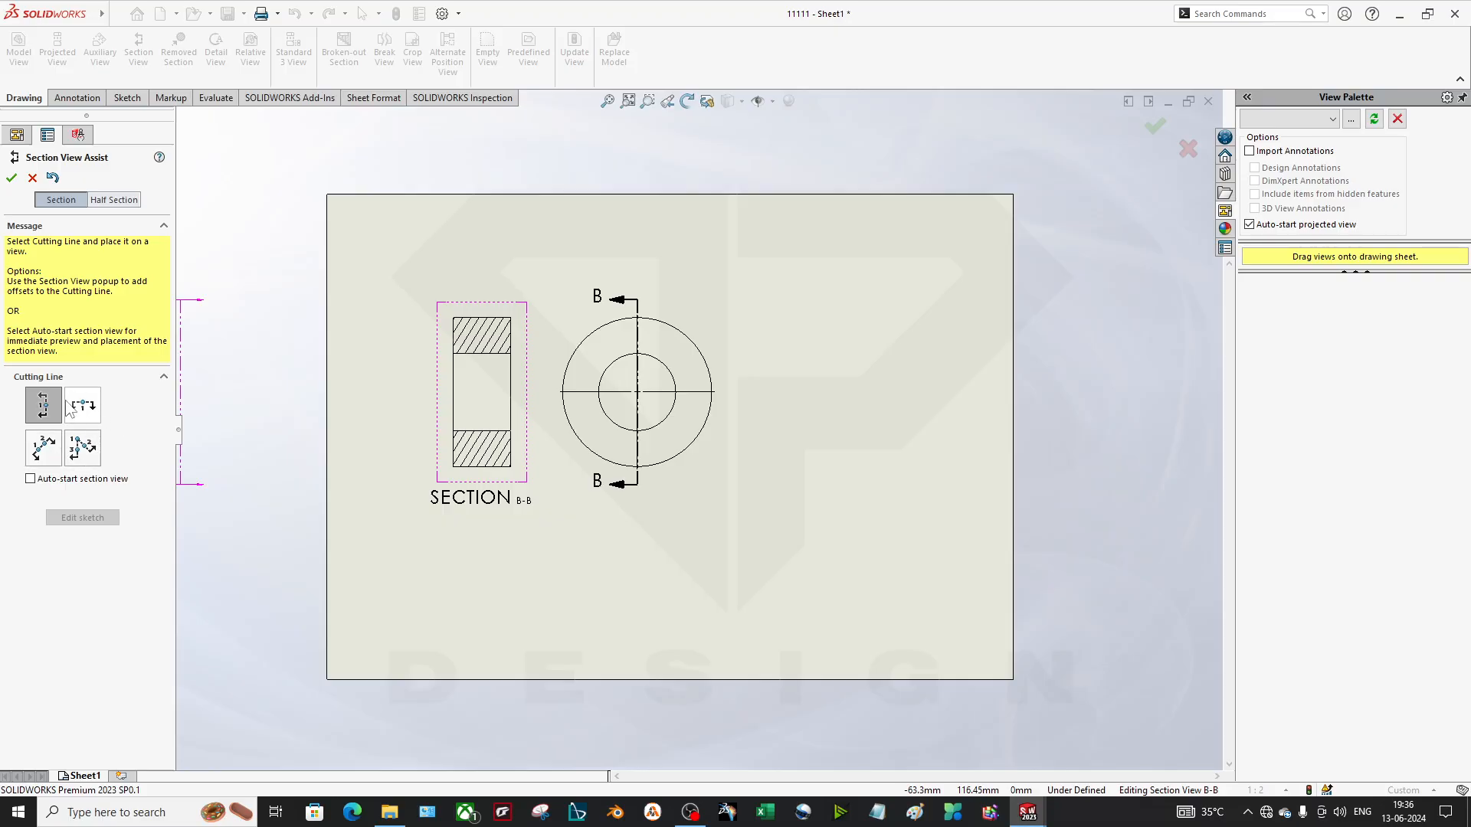
pyautogui.click(89, 444)
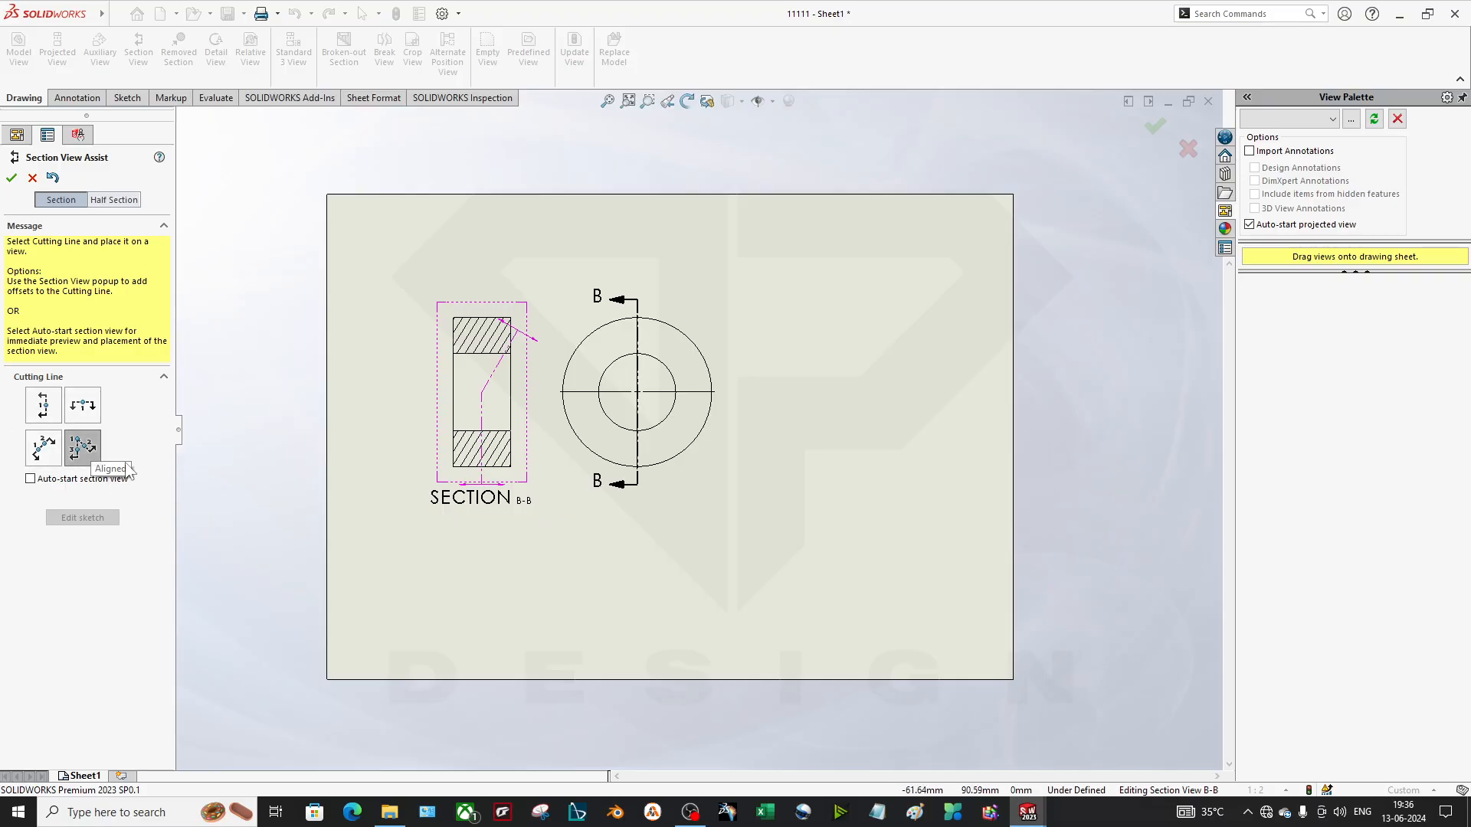
pyautogui.click(48, 449)
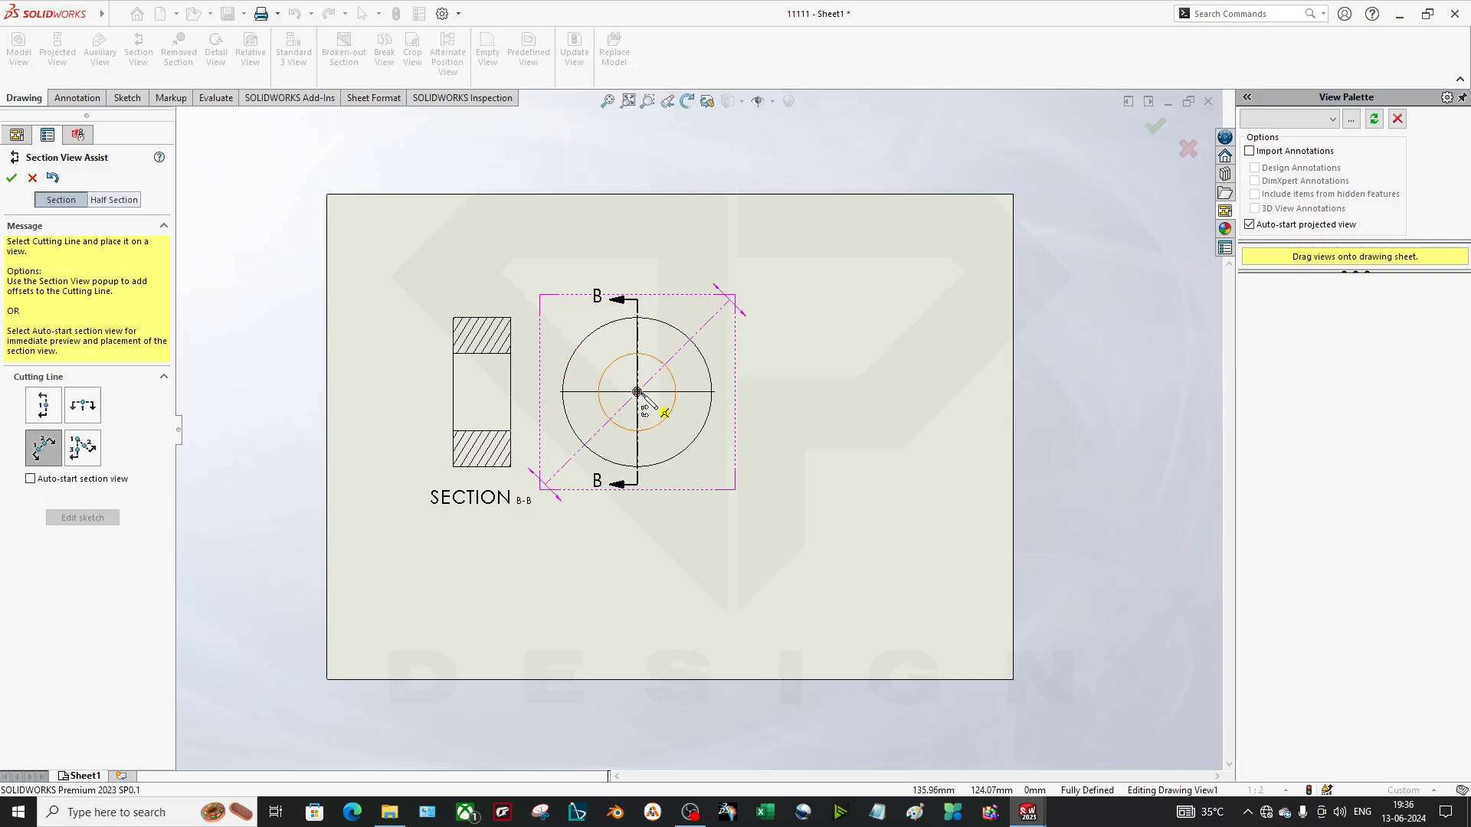
pyautogui.click(82, 448)
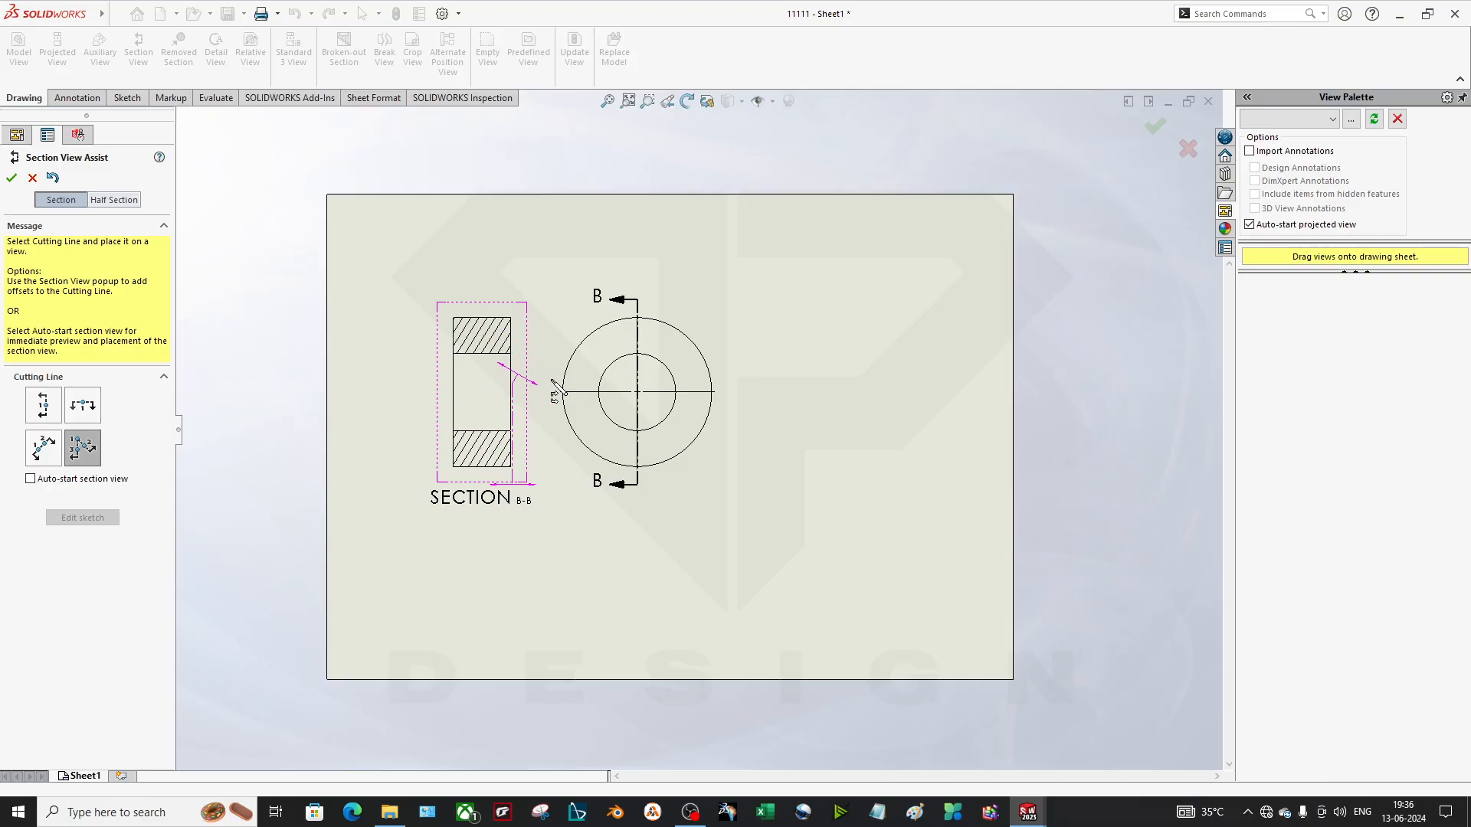
pyautogui.press('Escape')
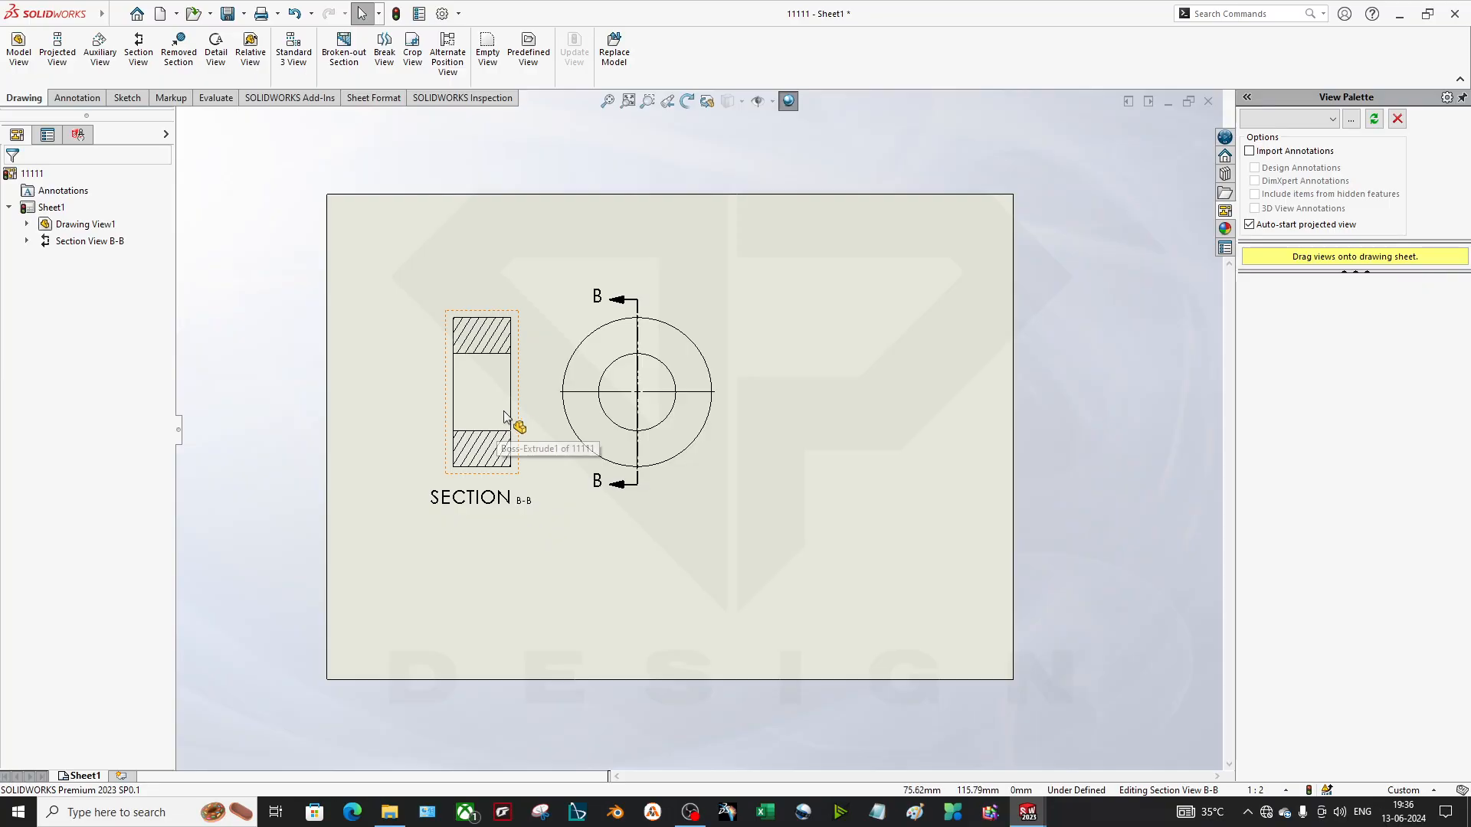
pyautogui.click(143, 75)
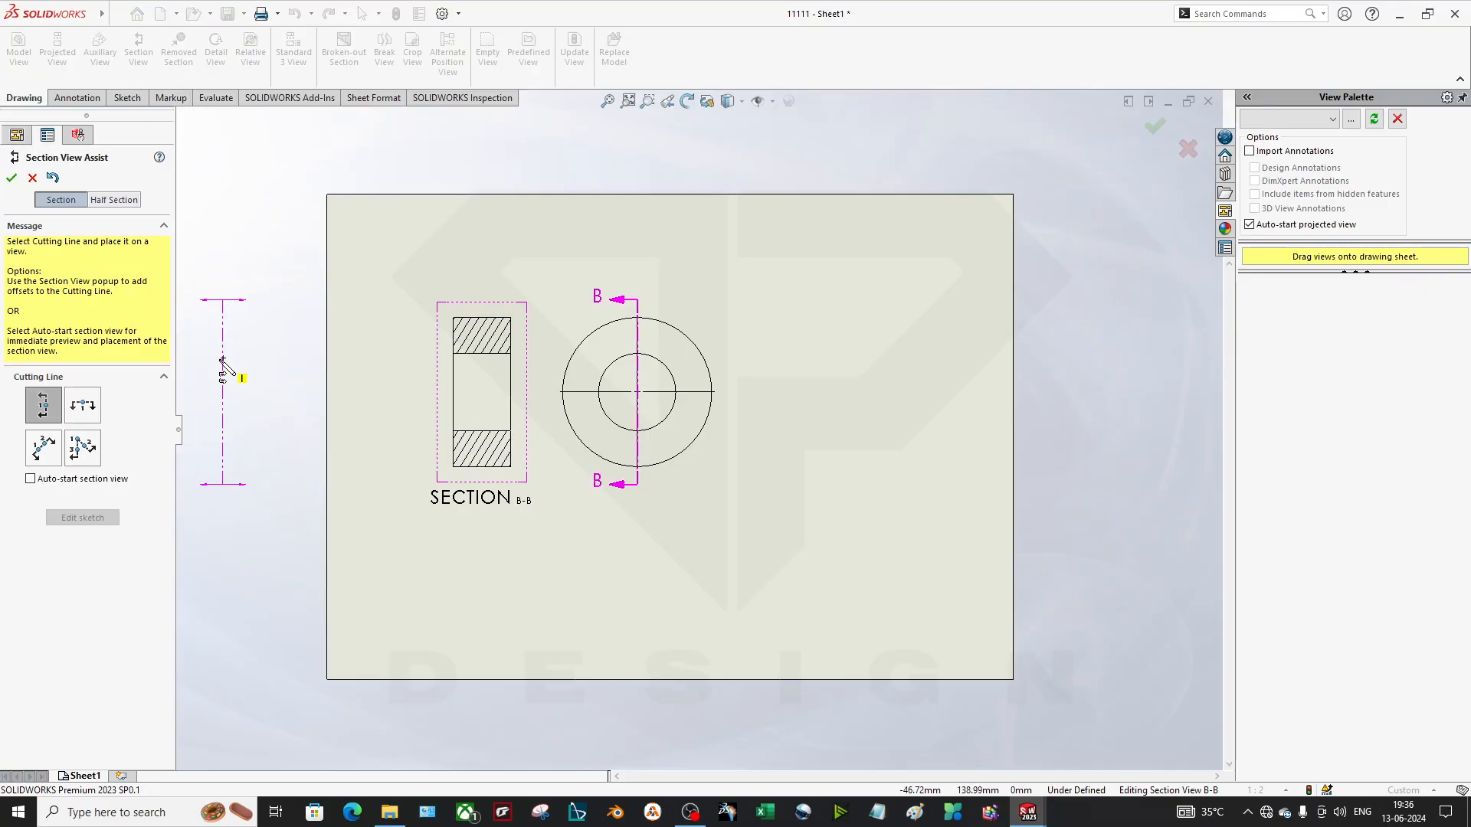
pyautogui.press('Escape')
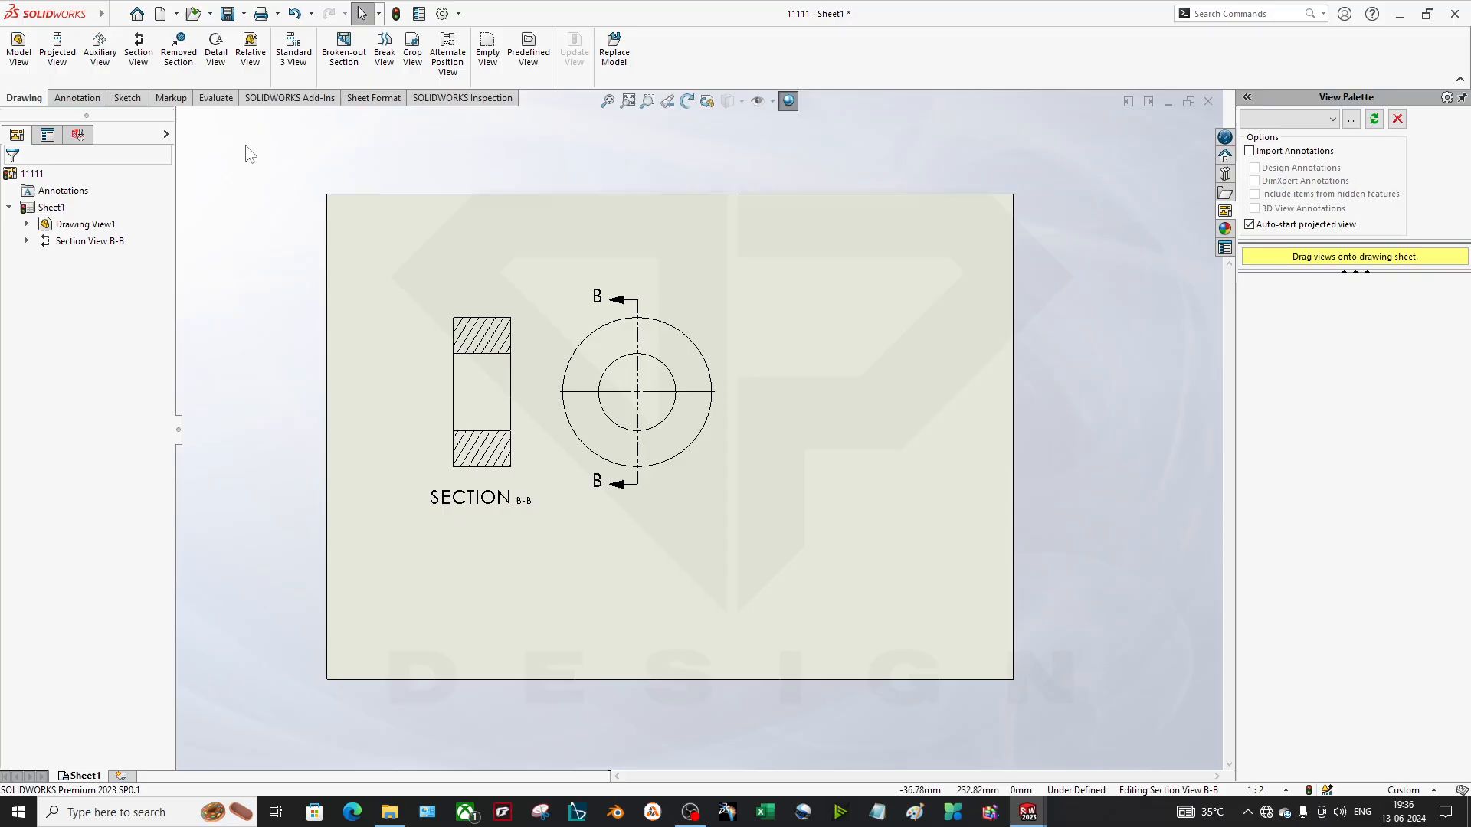
# Create a 1:1 detail view from a circle around the right rim of the ring's front view and place it on the sheet's right side.
pyautogui.click(225, 79)
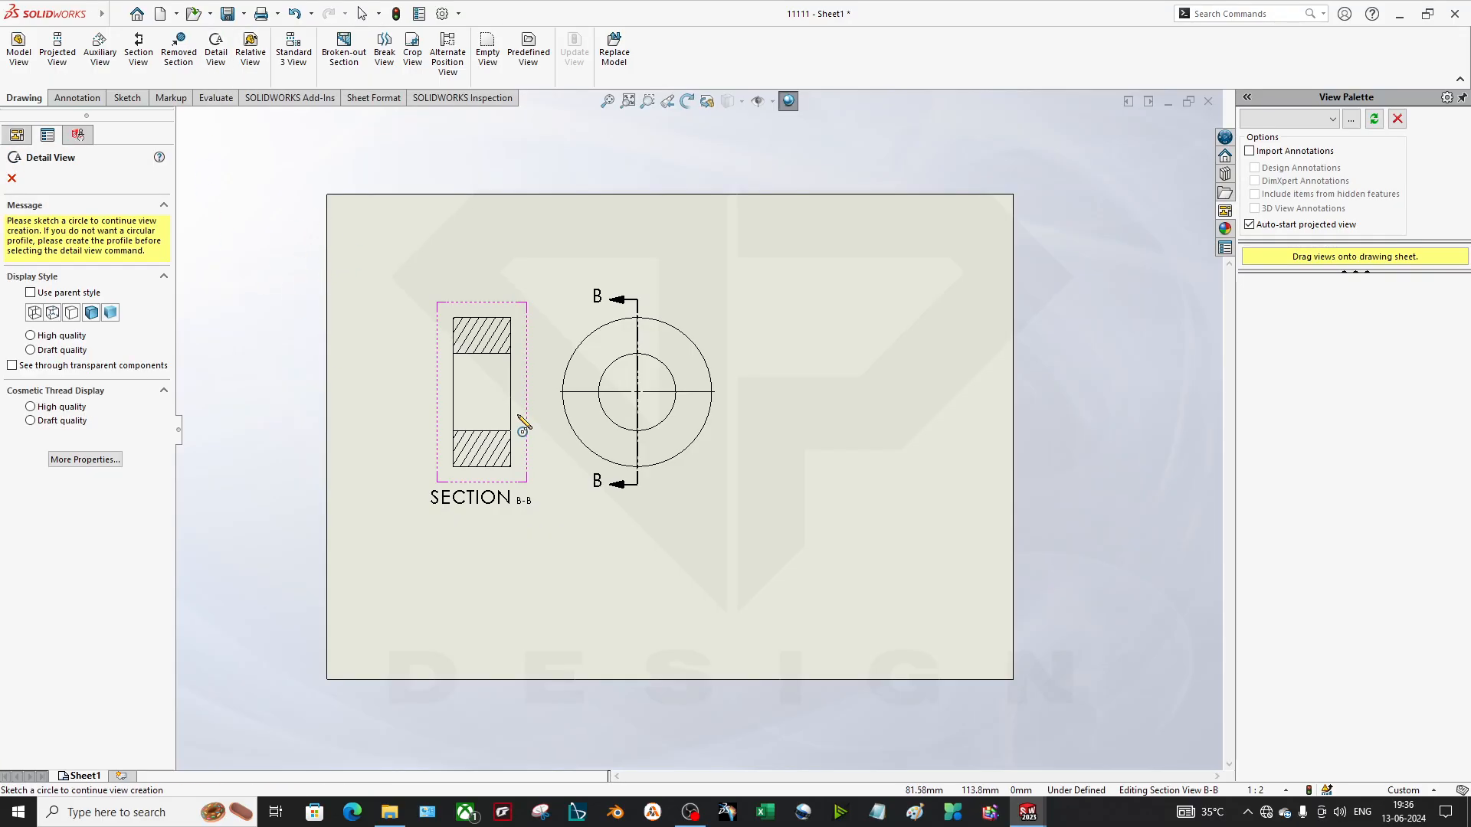
pyautogui.click(704, 378)
pyautogui.click(701, 418)
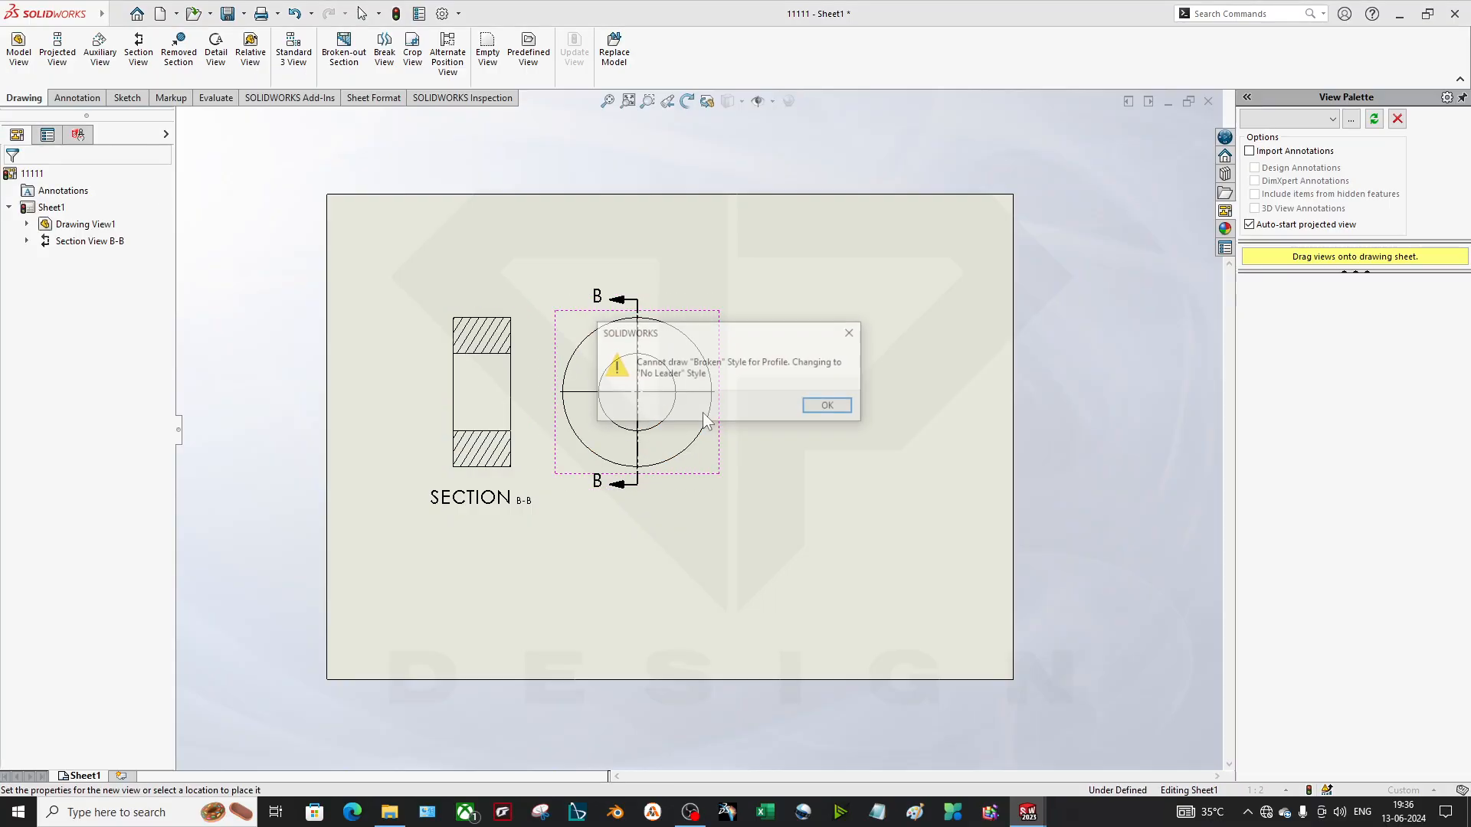
pyautogui.click(812, 405)
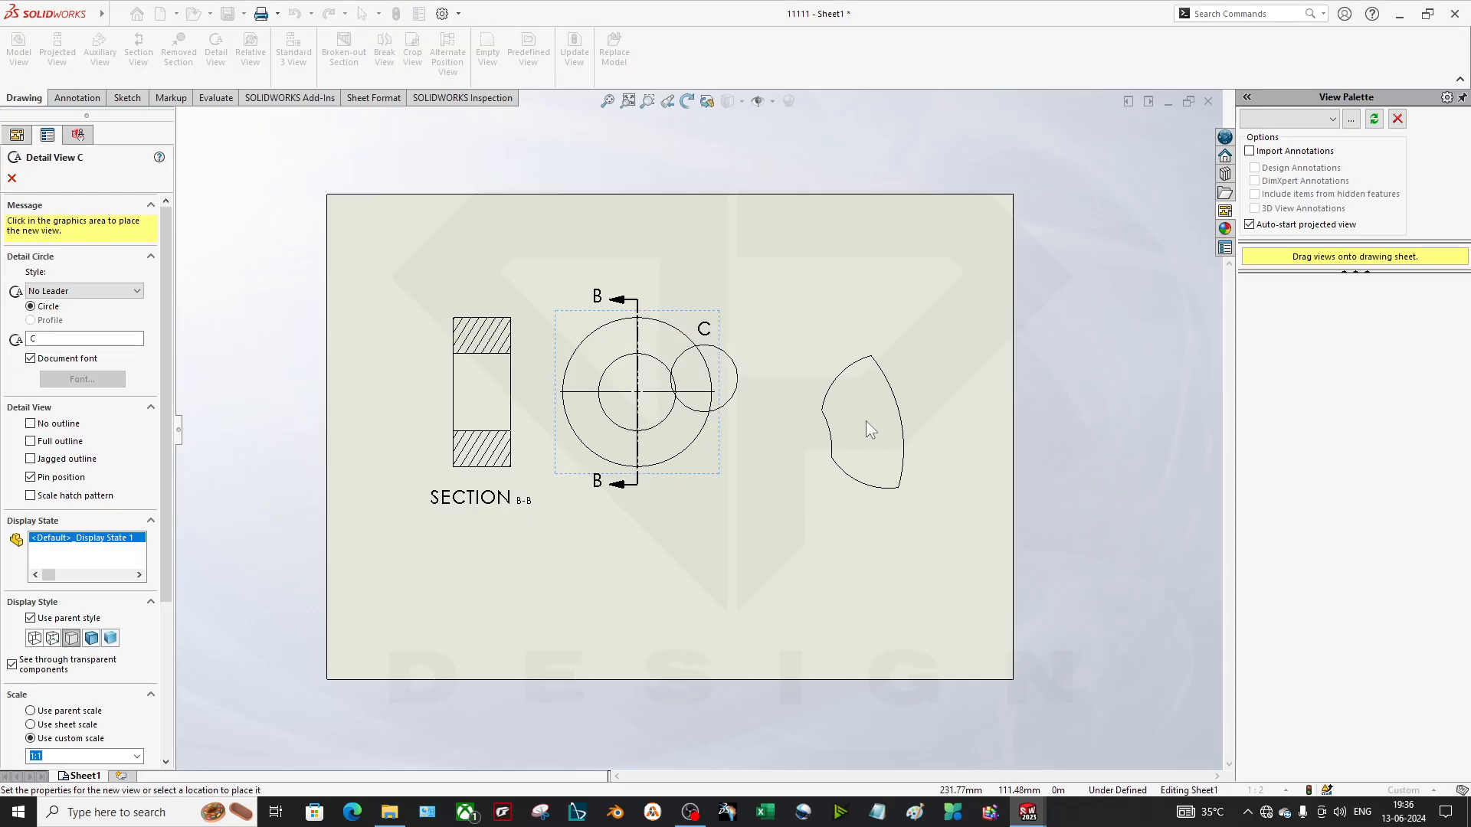
pyautogui.click(890, 411)
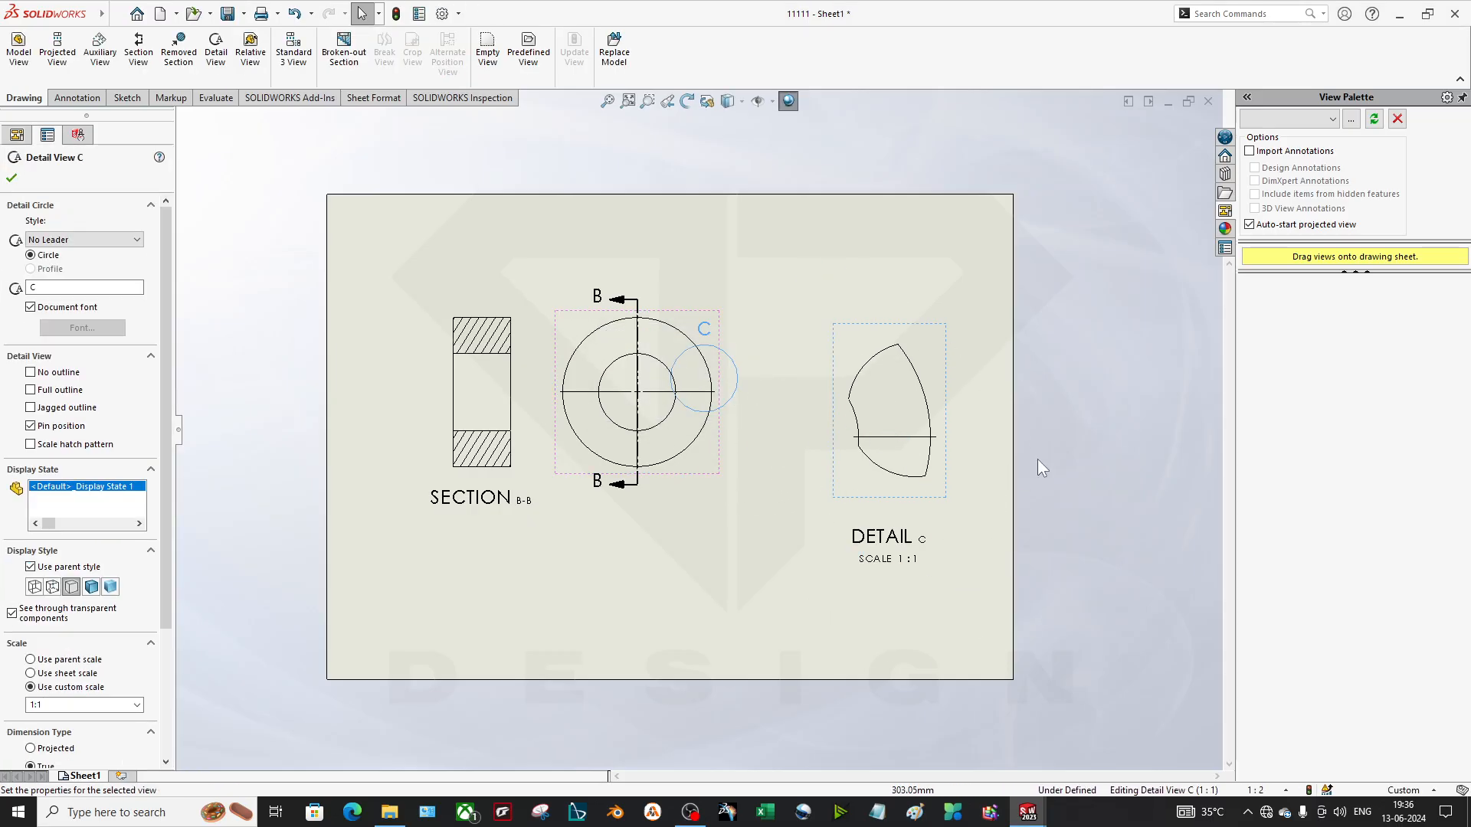
# Examine the detail view's label and scale settings, comparing it with the detail circle on the ring's front view.
pyautogui.scroll(-3, 690, 367)
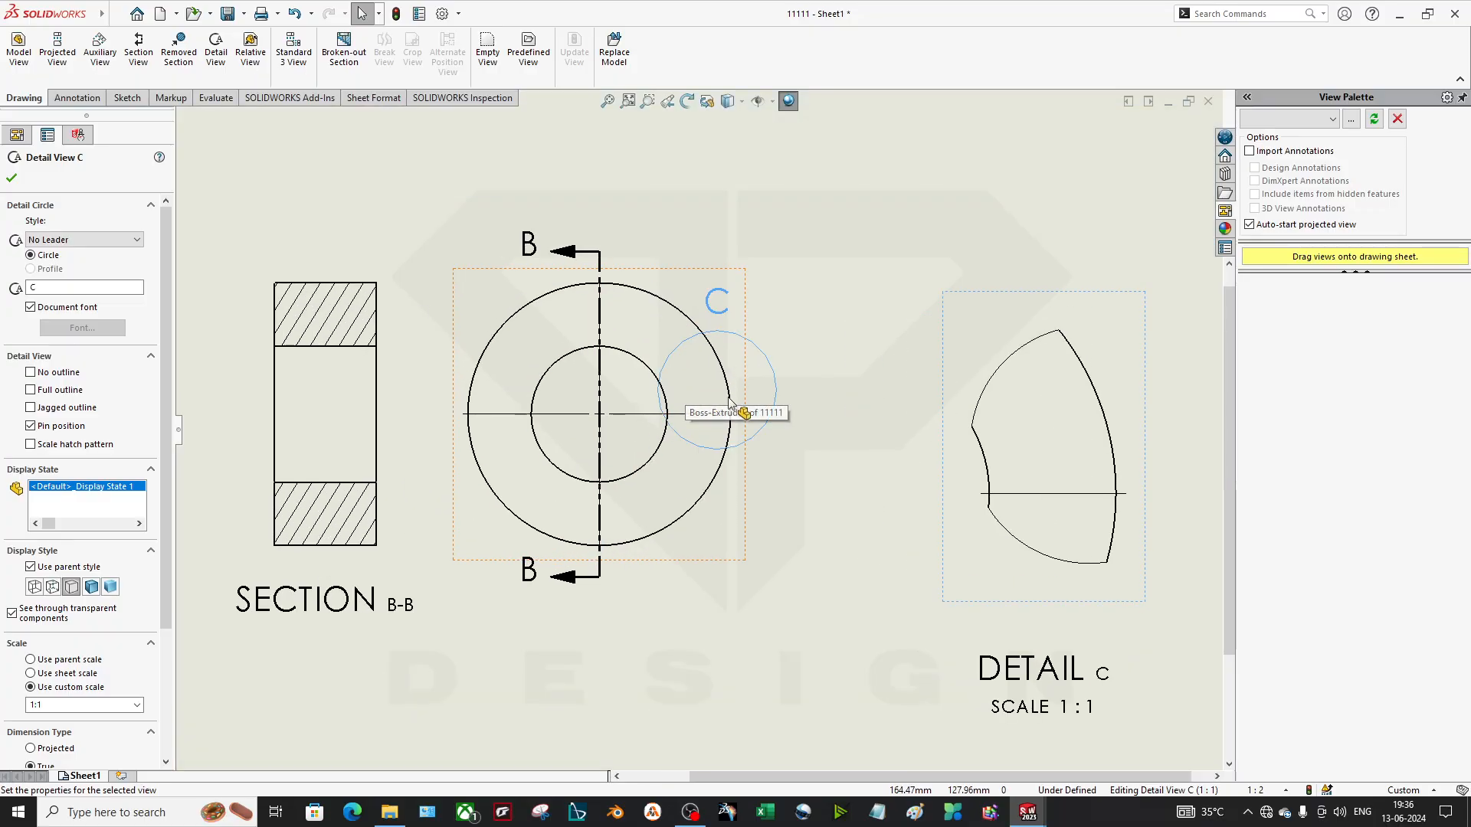
pyautogui.scroll(-1, 674, 410)
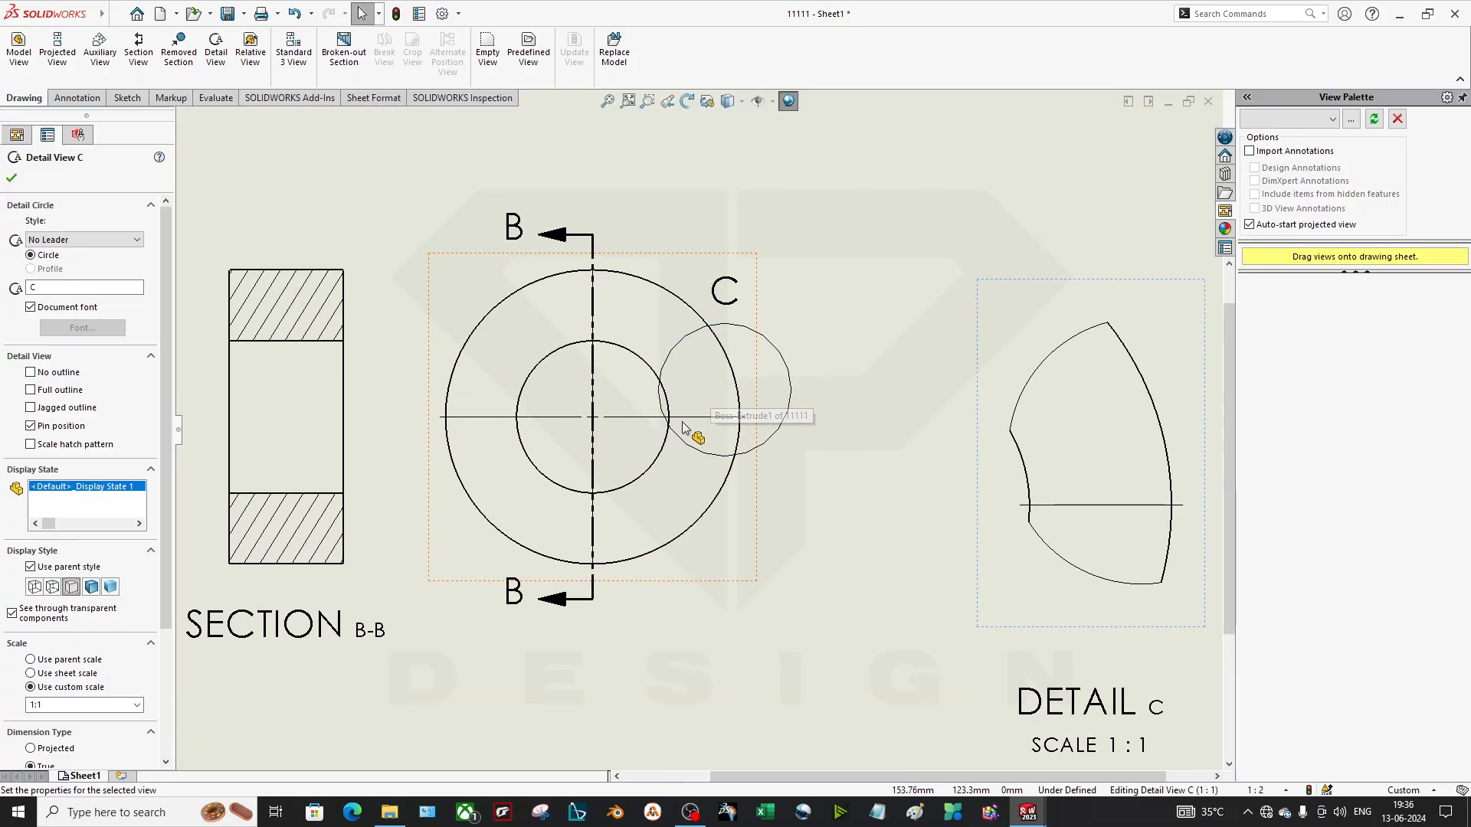
pyautogui.click(720, 396)
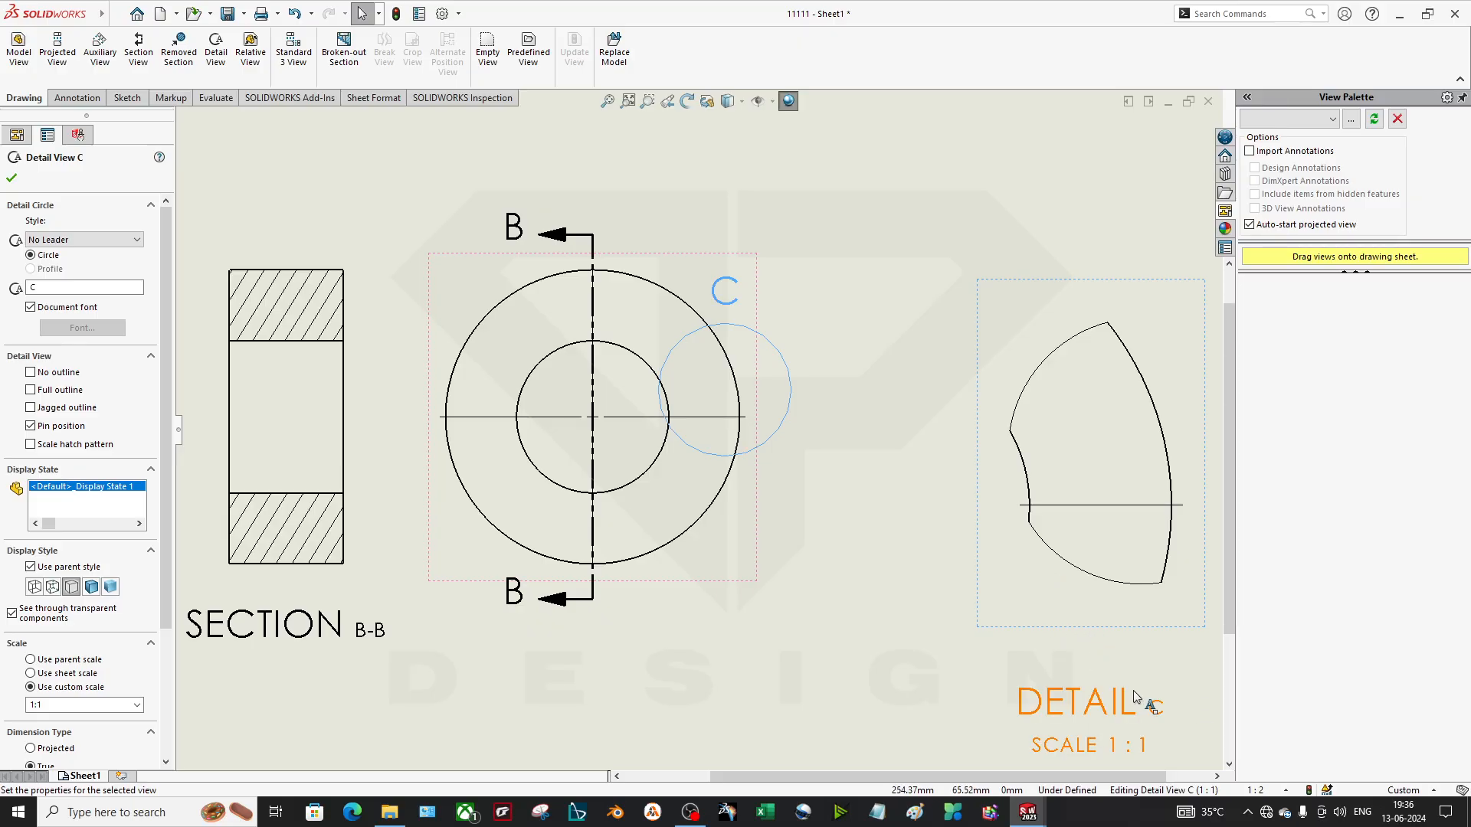
pyautogui.click(1043, 520)
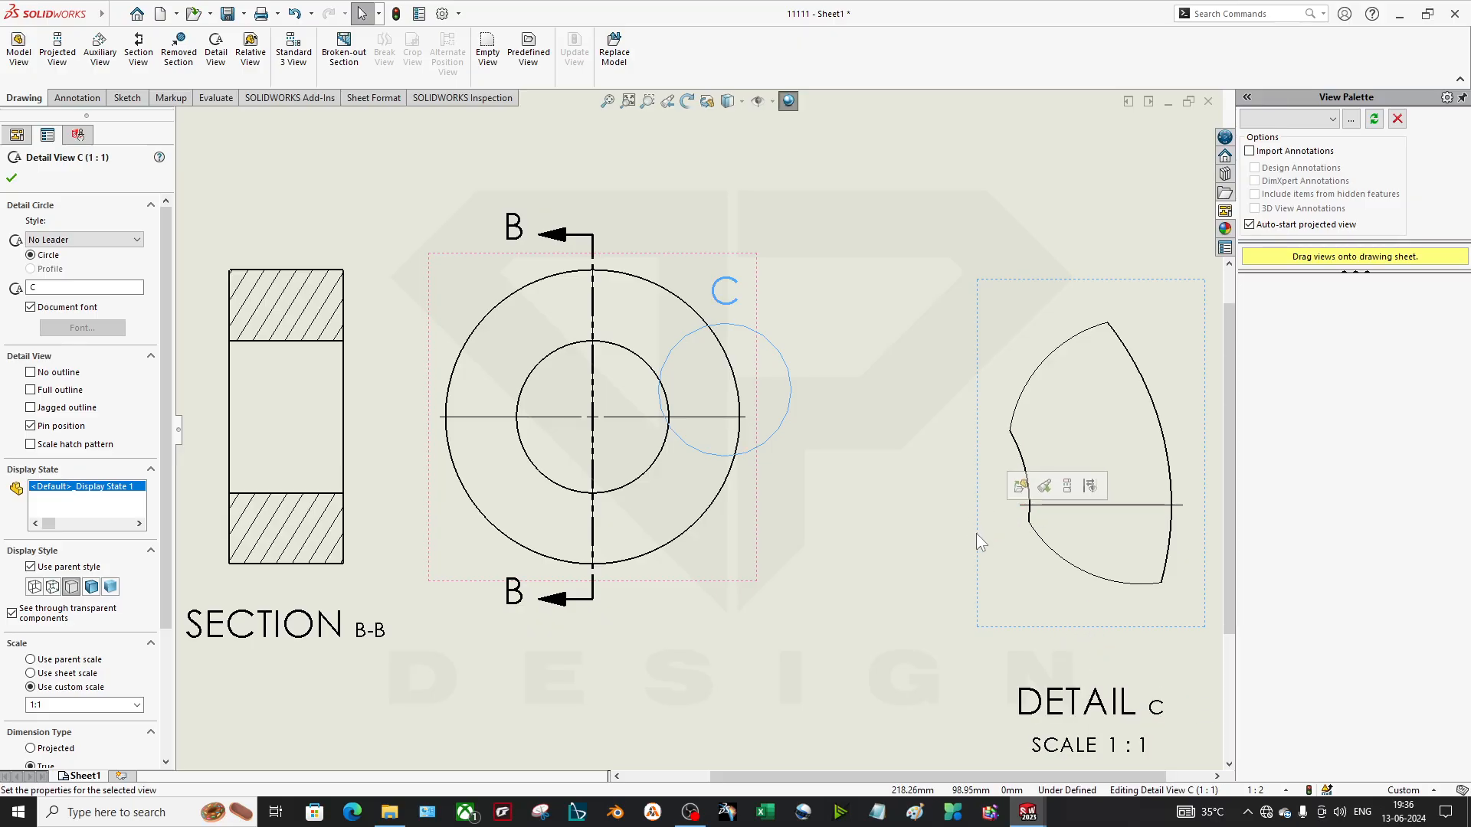
pyautogui.doubleClick(980, 538)
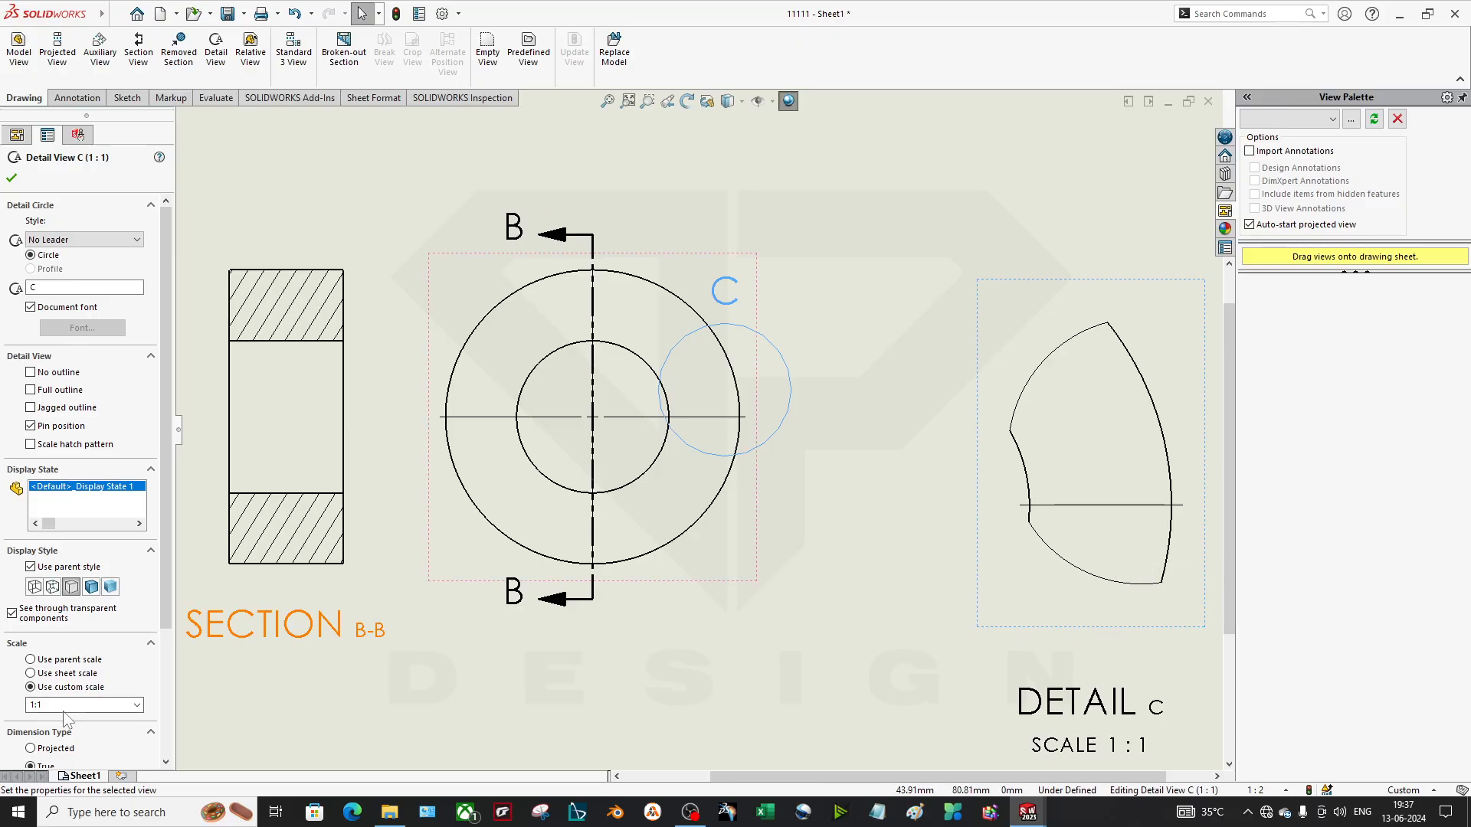
pyautogui.click(963, 514)
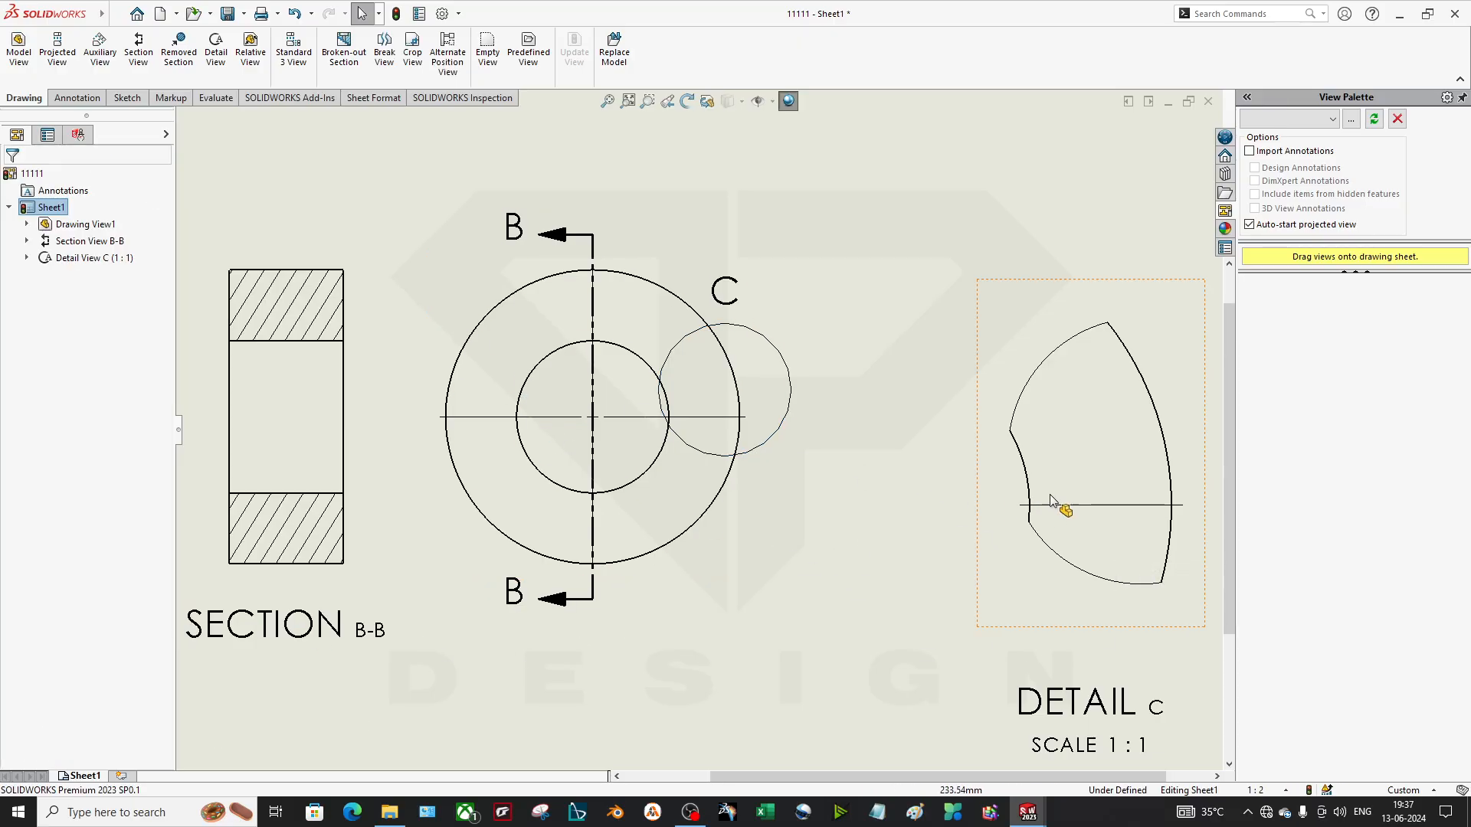
pyautogui.click(964, 518)
pyautogui.click(795, 583)
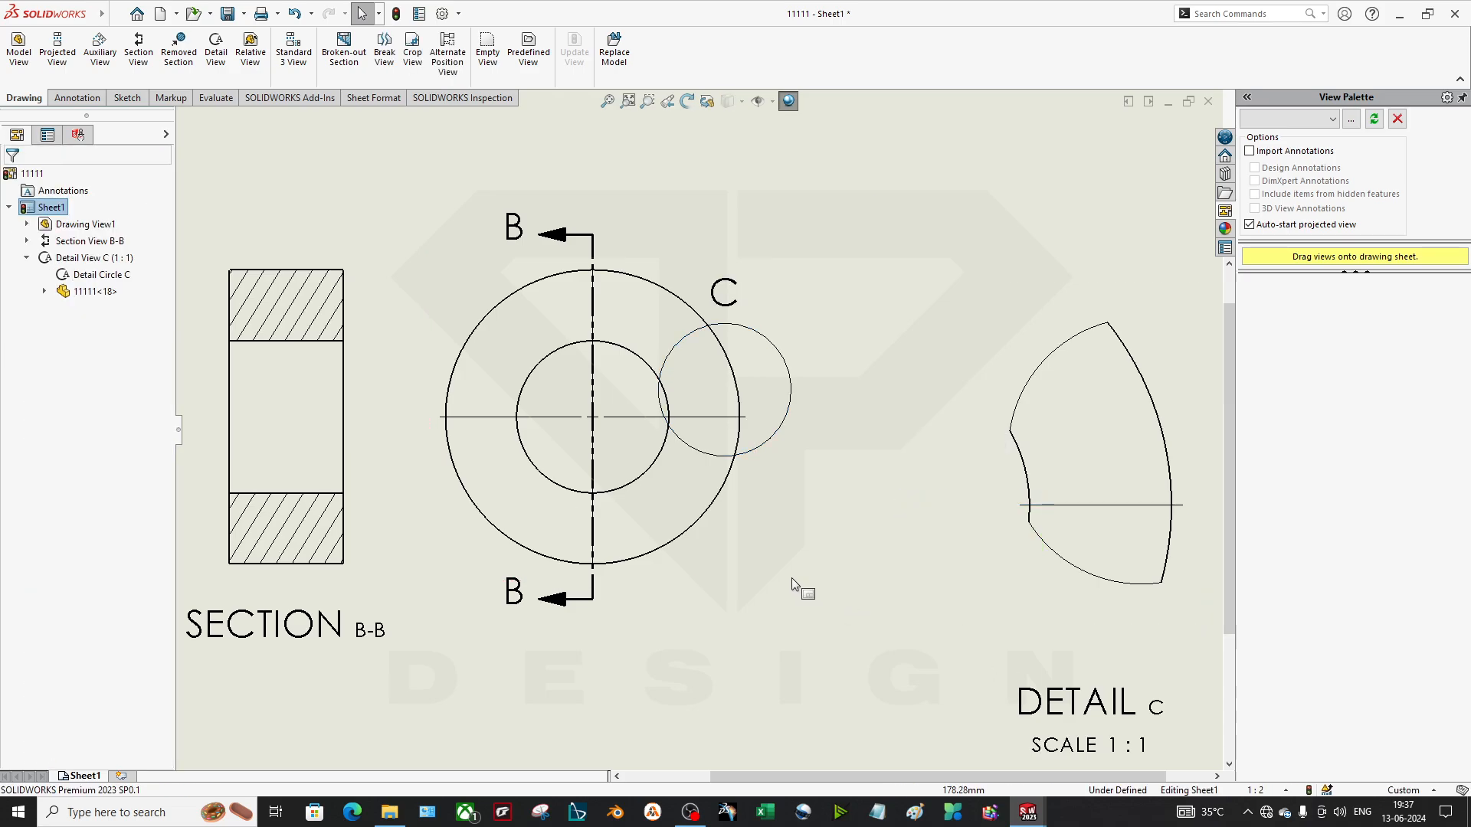
pyautogui.scroll(3, 763, 497)
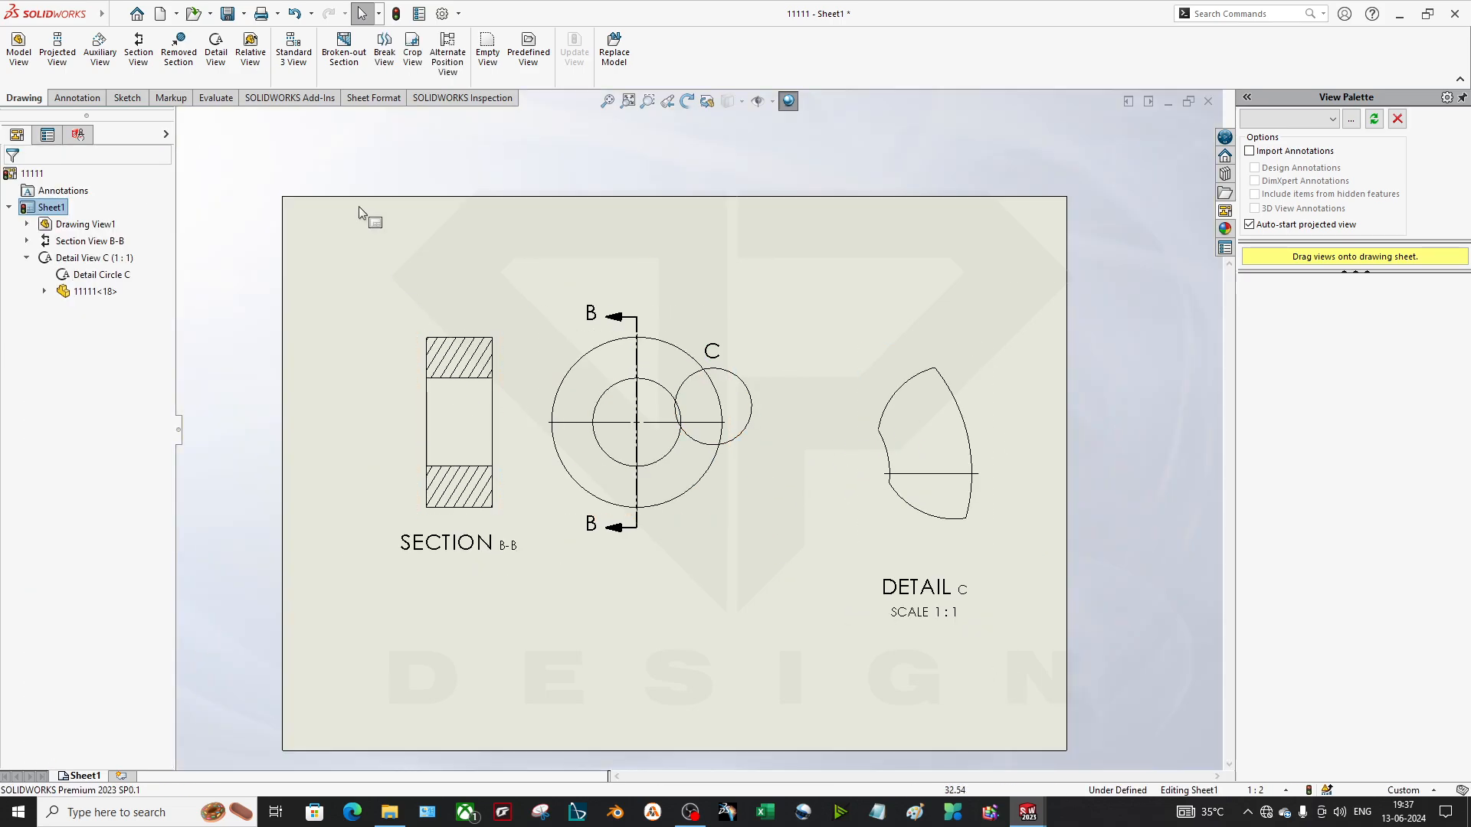
# Try inserting the standard three views of part 11111 on the sheet and undo the insertion.
pyautogui.click(281, 63)
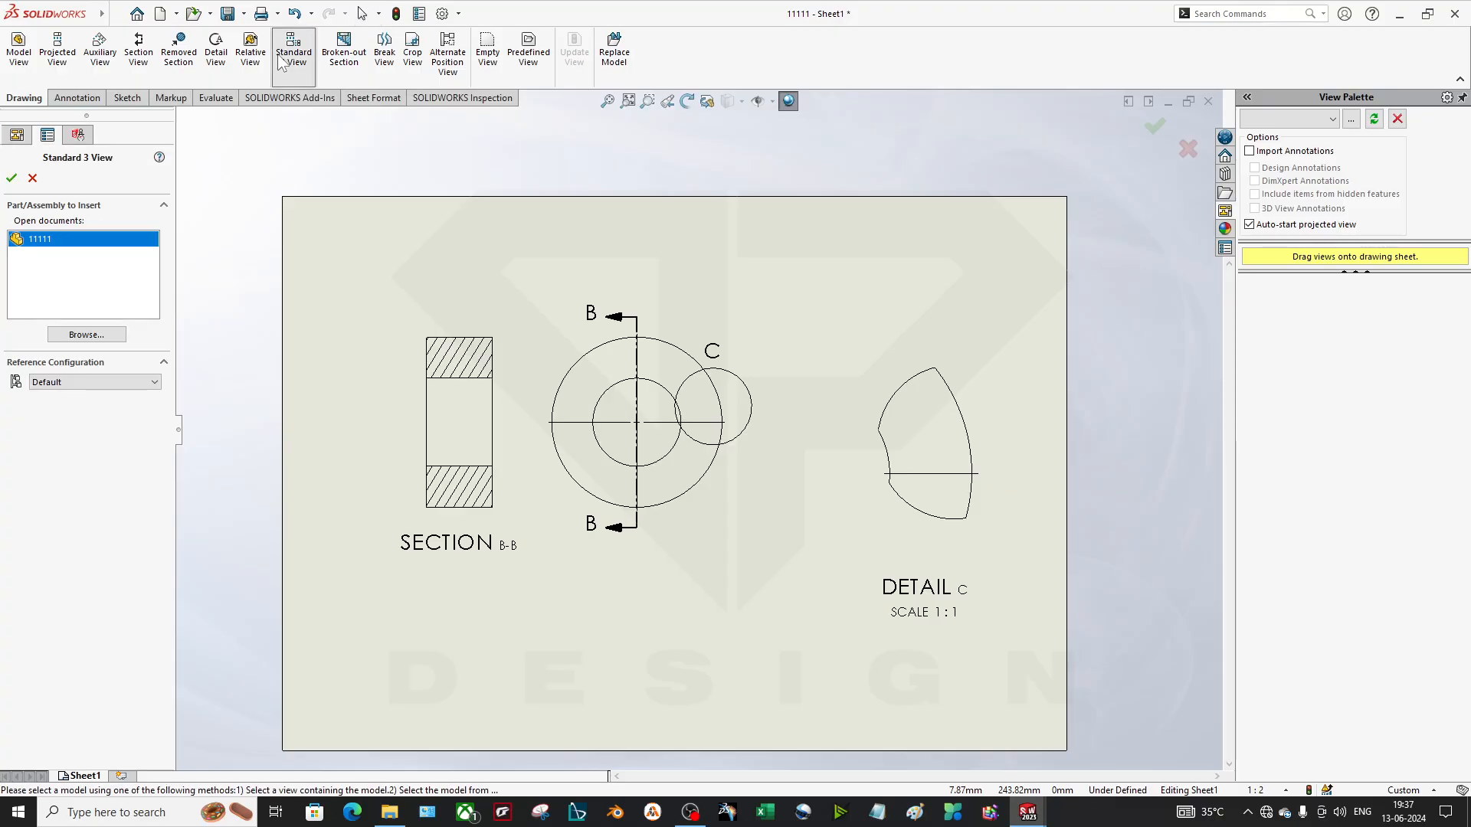
pyautogui.click(606, 341)
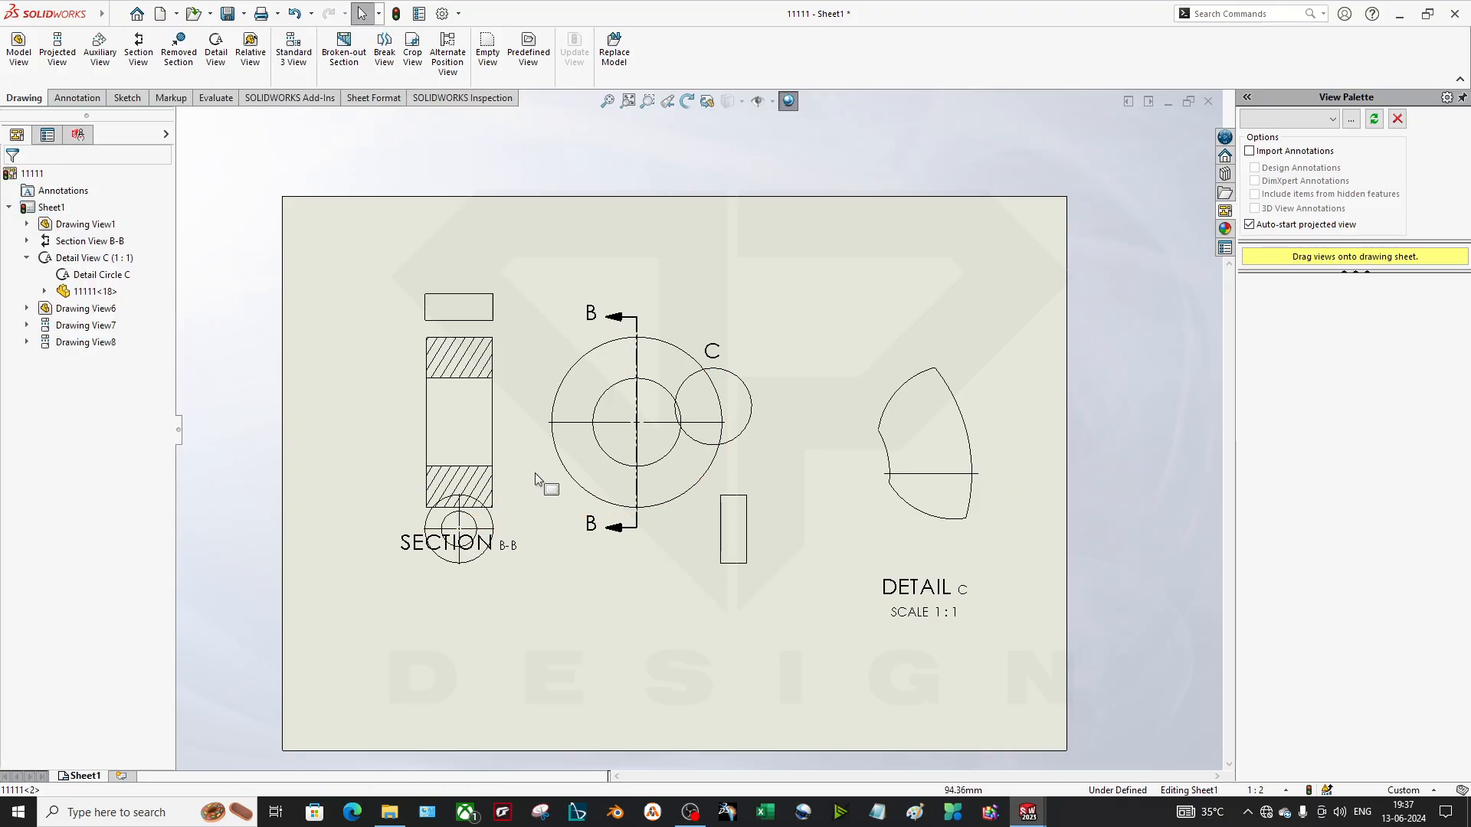
pyautogui.hotkey('ctrl', 'z')
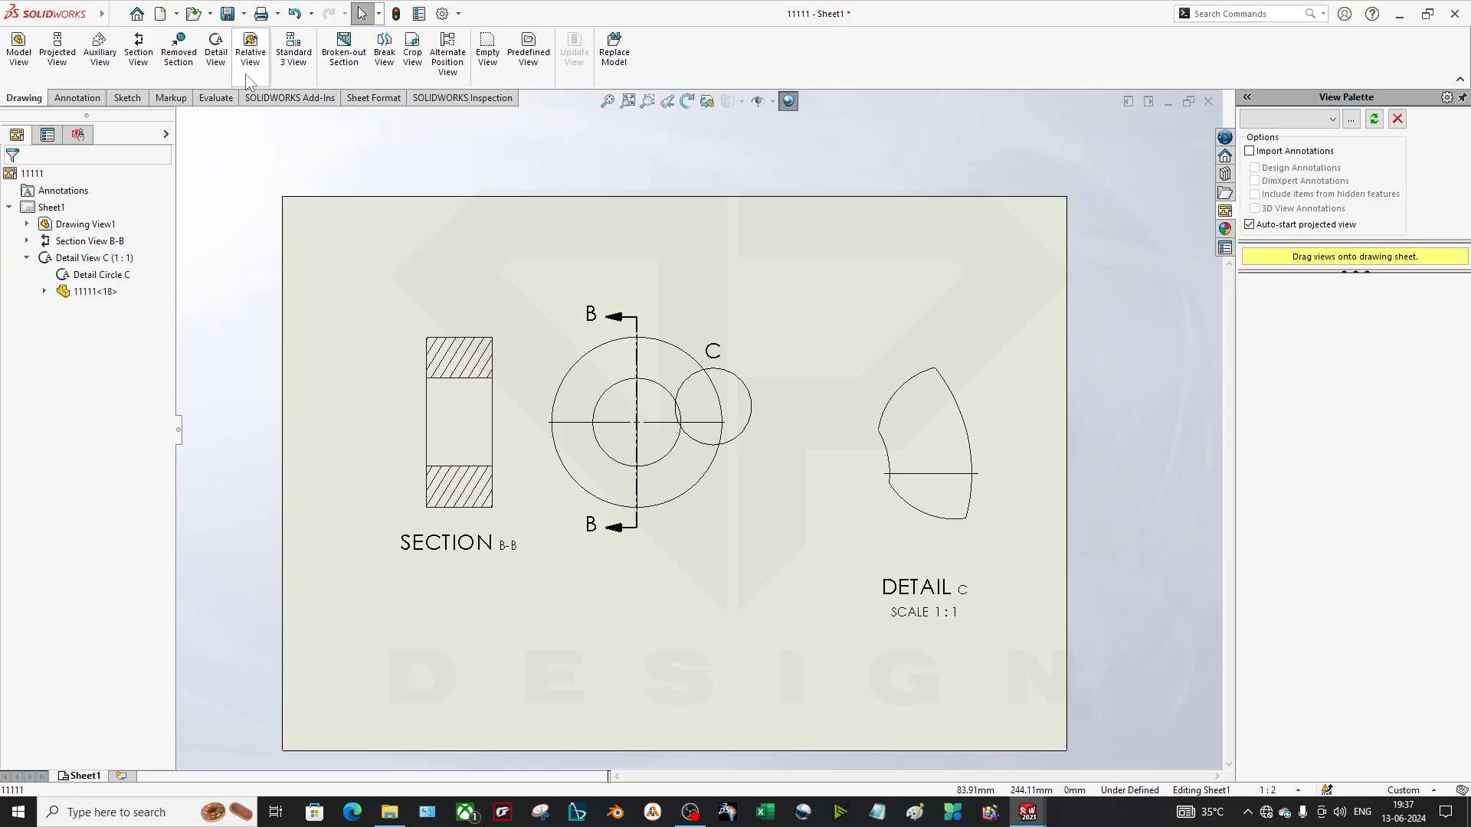
pyautogui.click(116, 13)
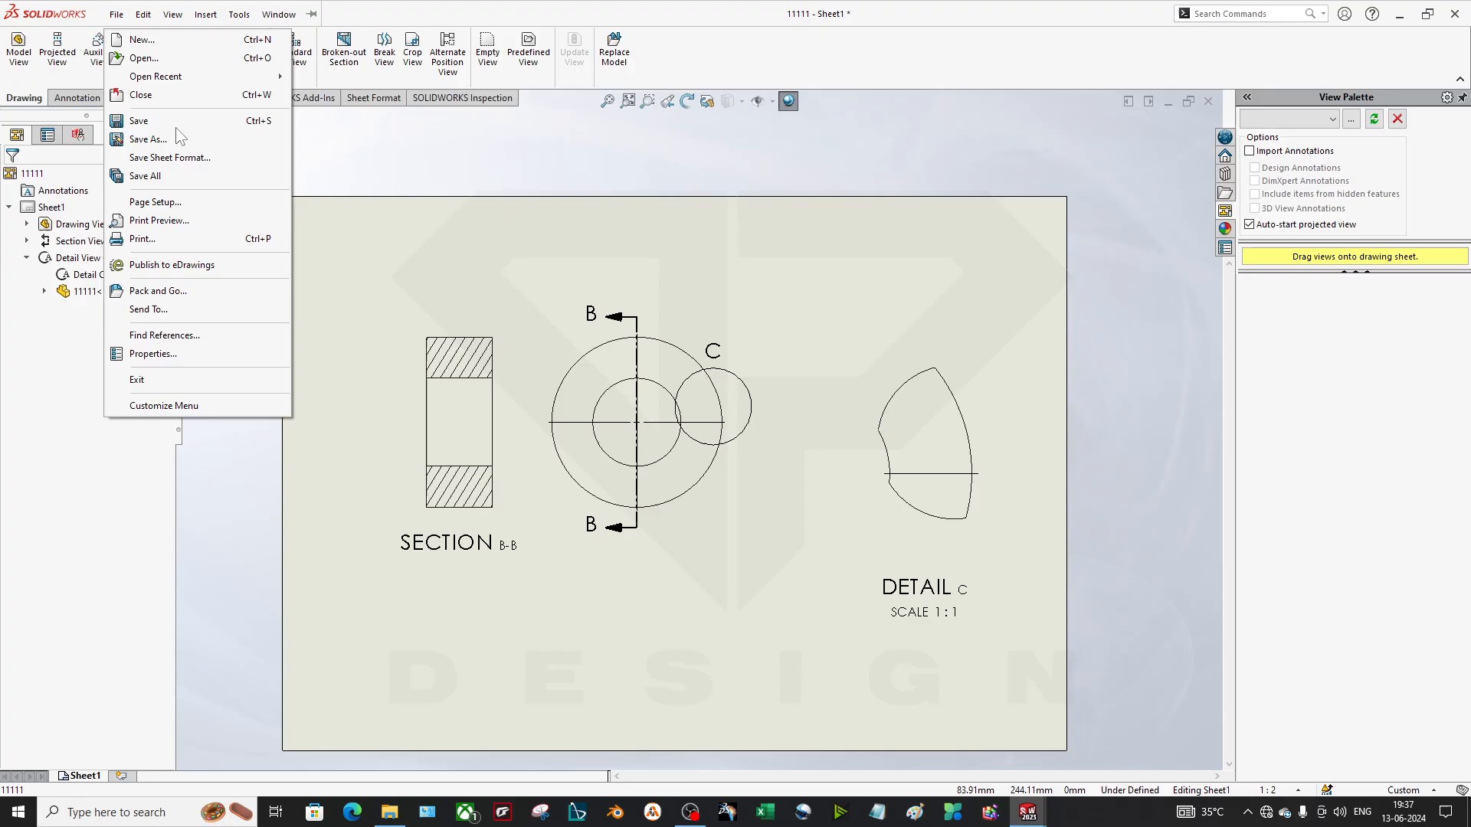
pyautogui.click(572, 582)
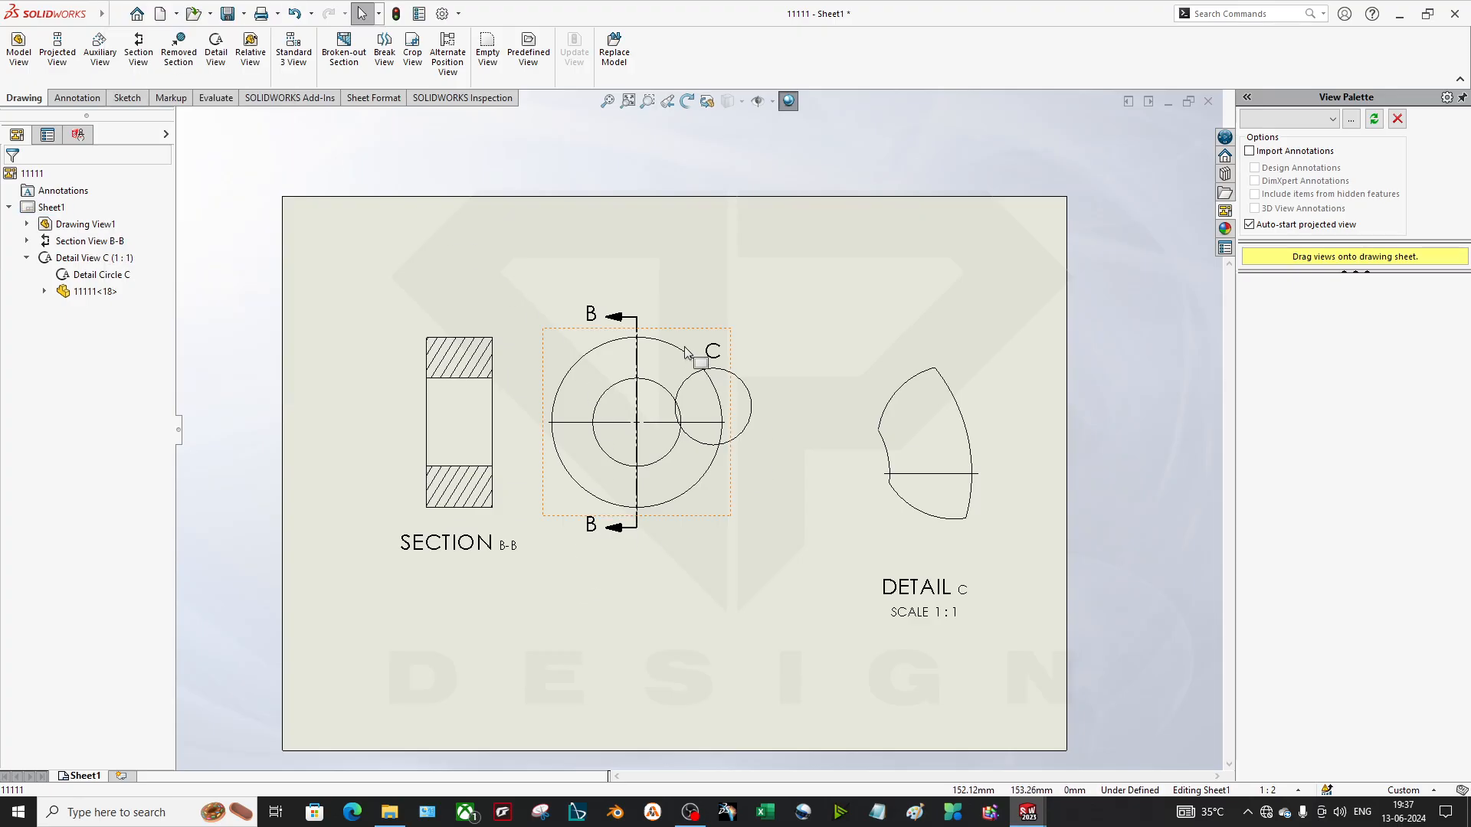